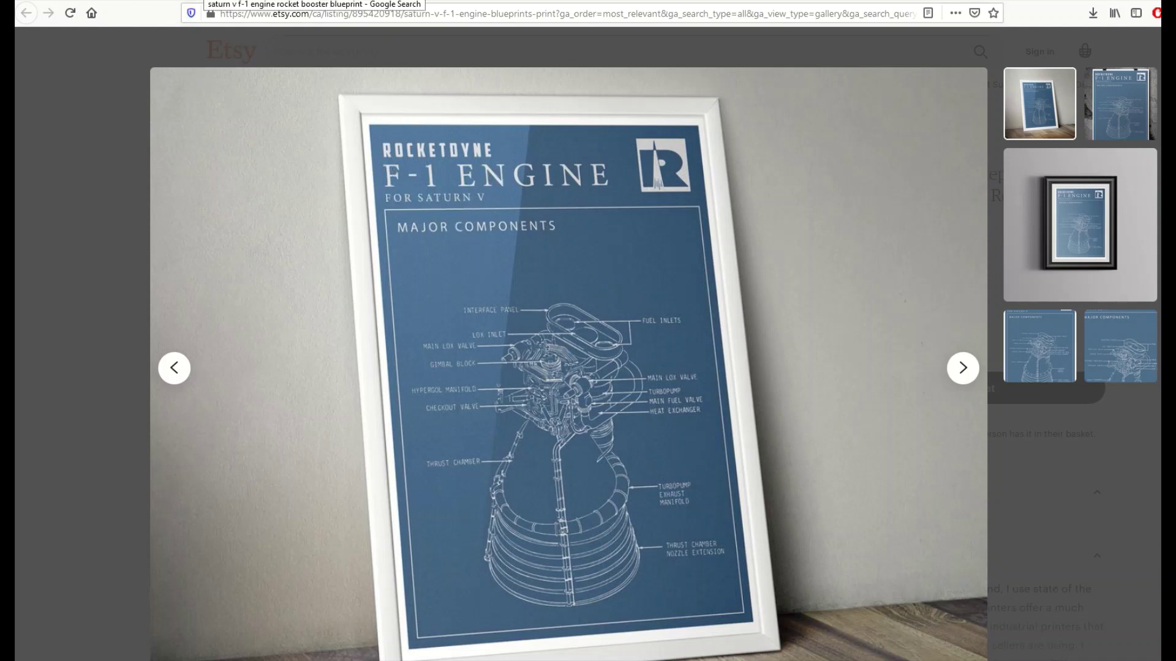
Open the Wikipedia Rocketdyne F-1 article from the blueprint image search results and skim its contents
key("alt+Left")
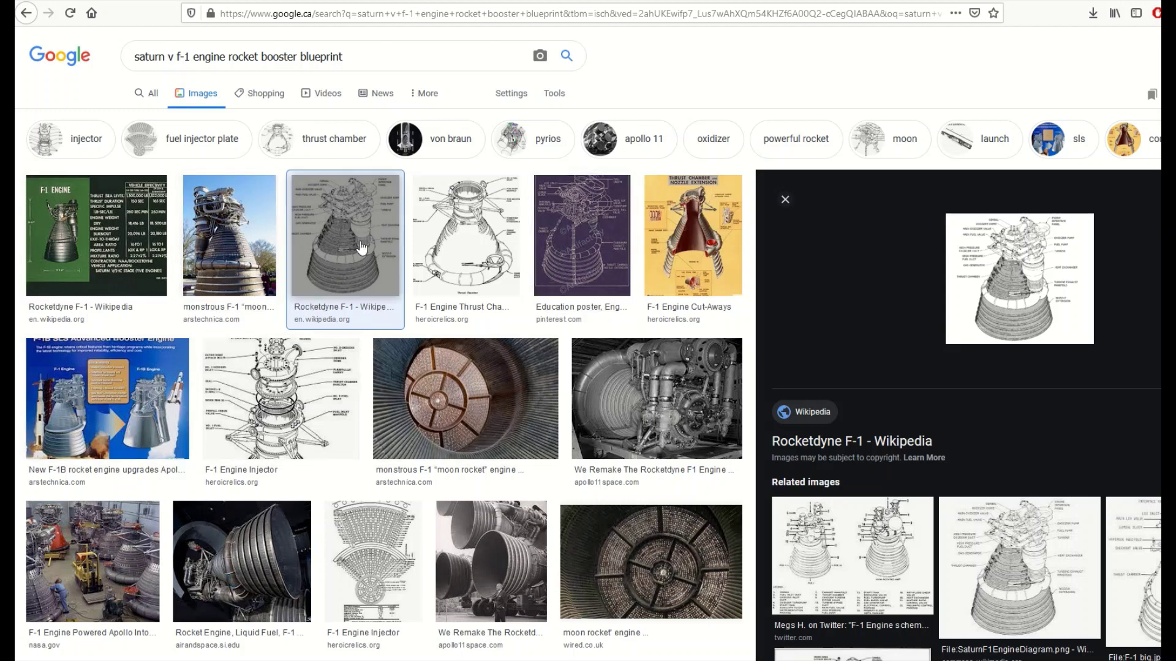
left_click(994, 299)
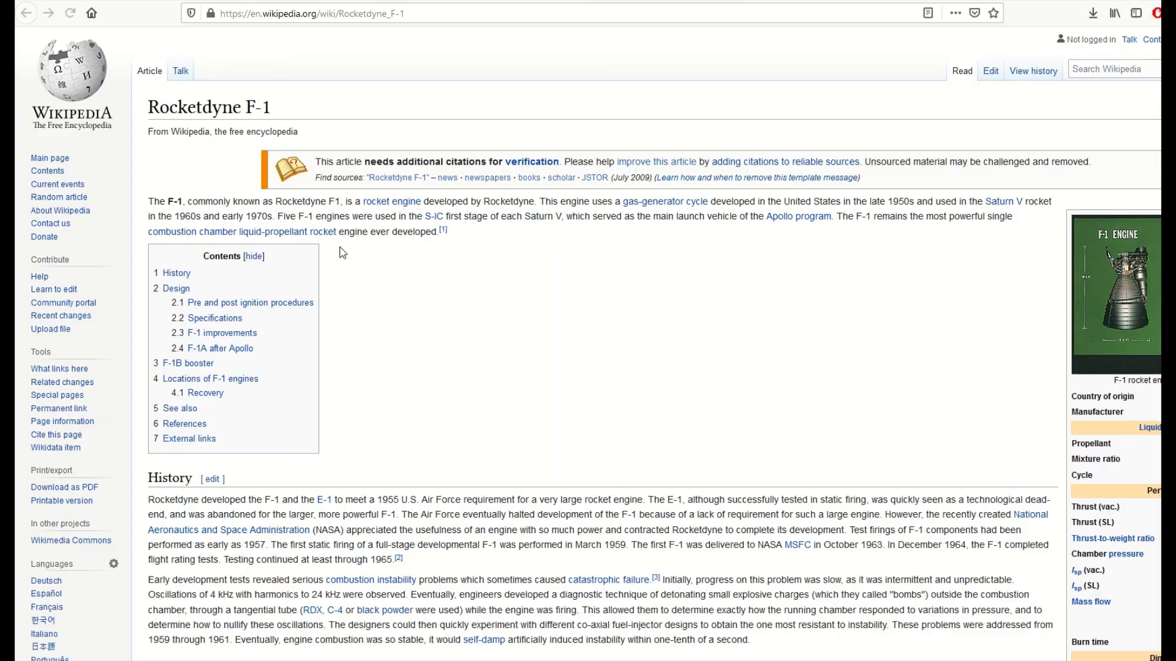
scroll(556, 220, "down", 5)
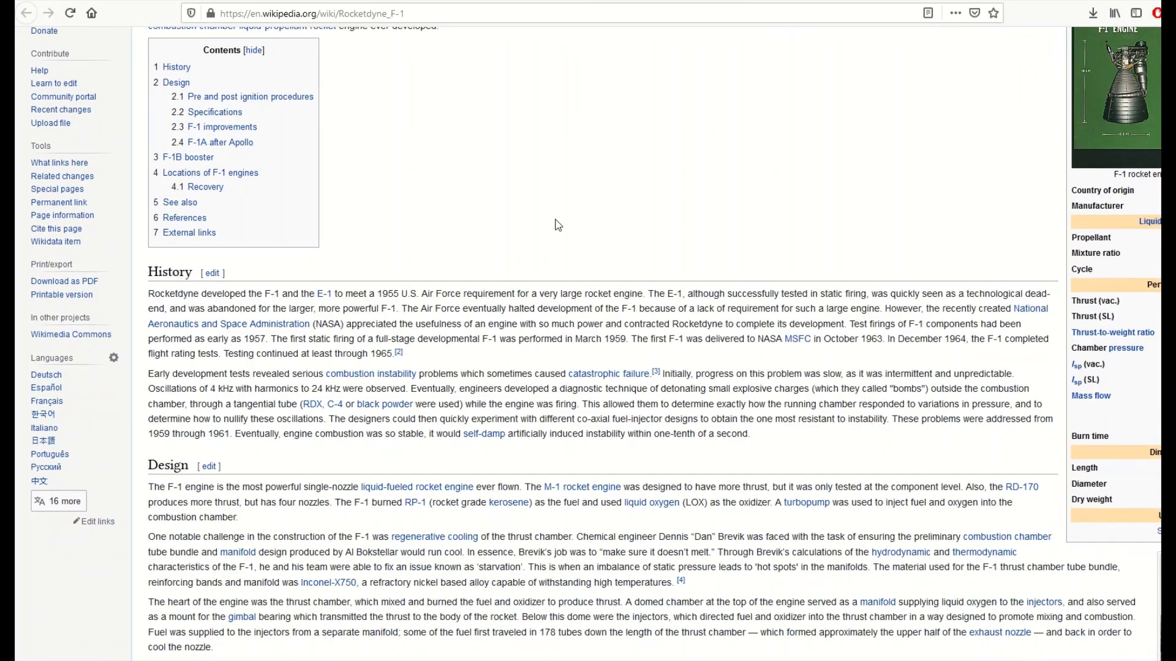
scroll(706, 192, "down", 6)
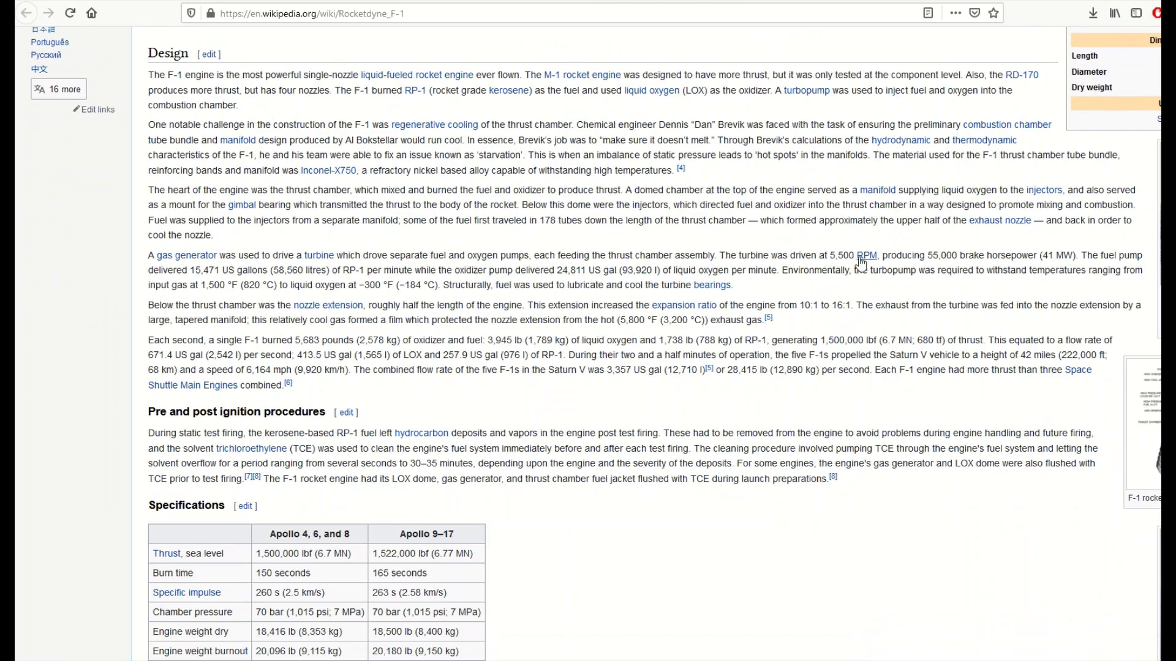
scroll(641, 239, "up", 10)
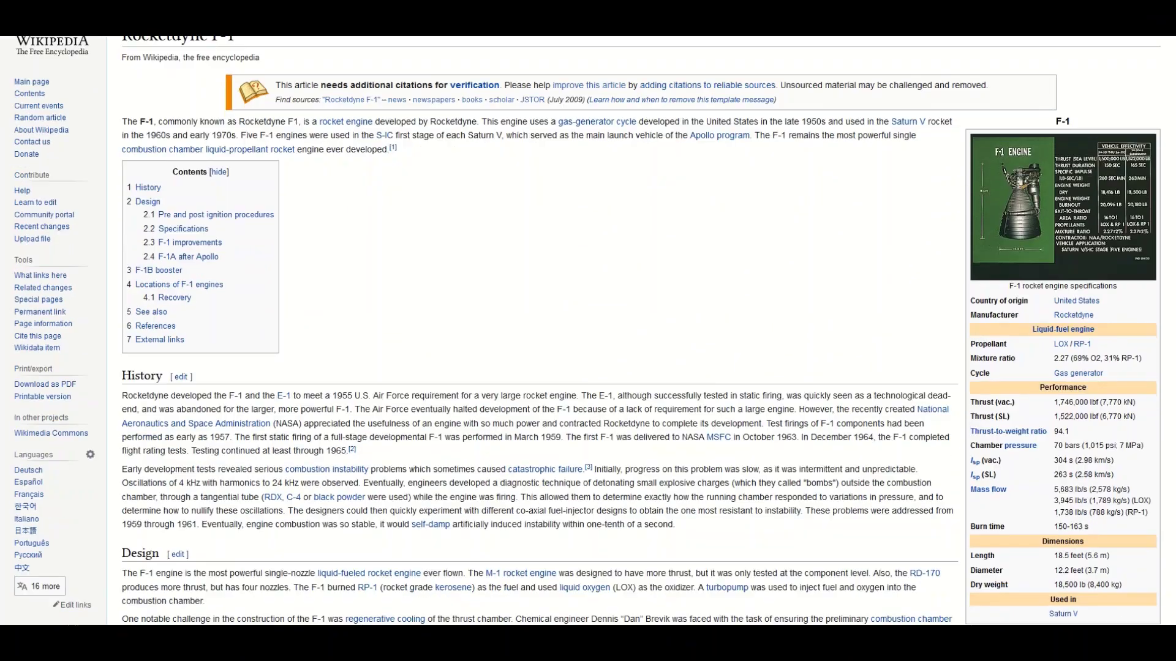
Find the F-1 rocket engine components diagram in the article and view it enlarged
scroll(588, 331, "down", 10)
scroll(588, 331, "down", 5)
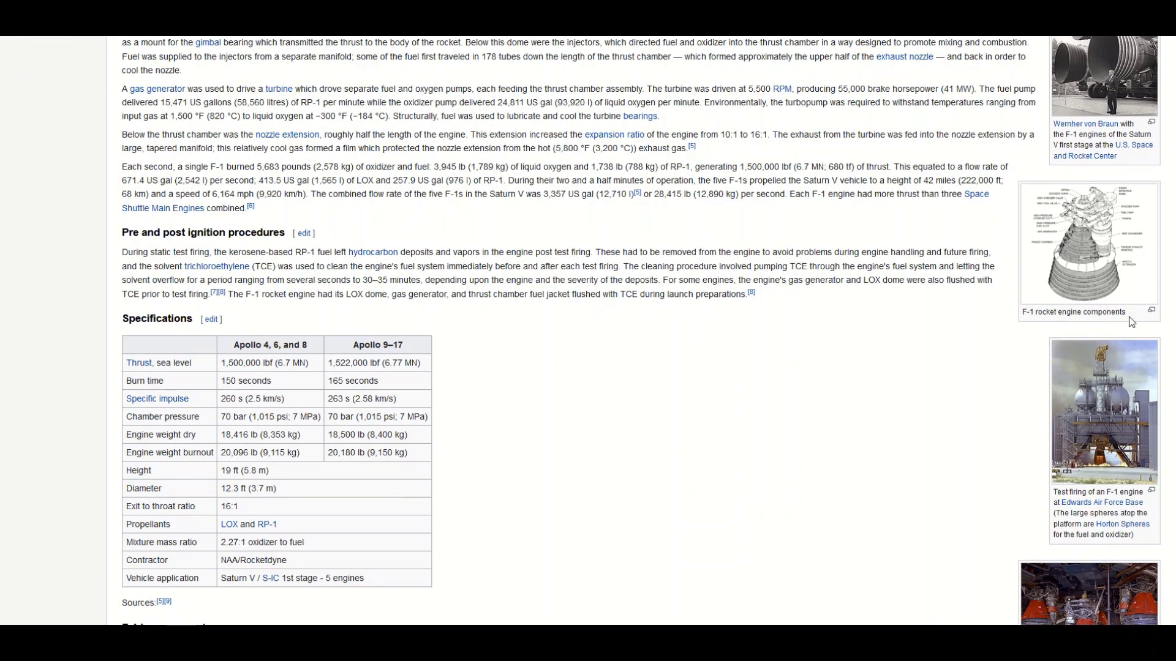
left_click(1105, 240)
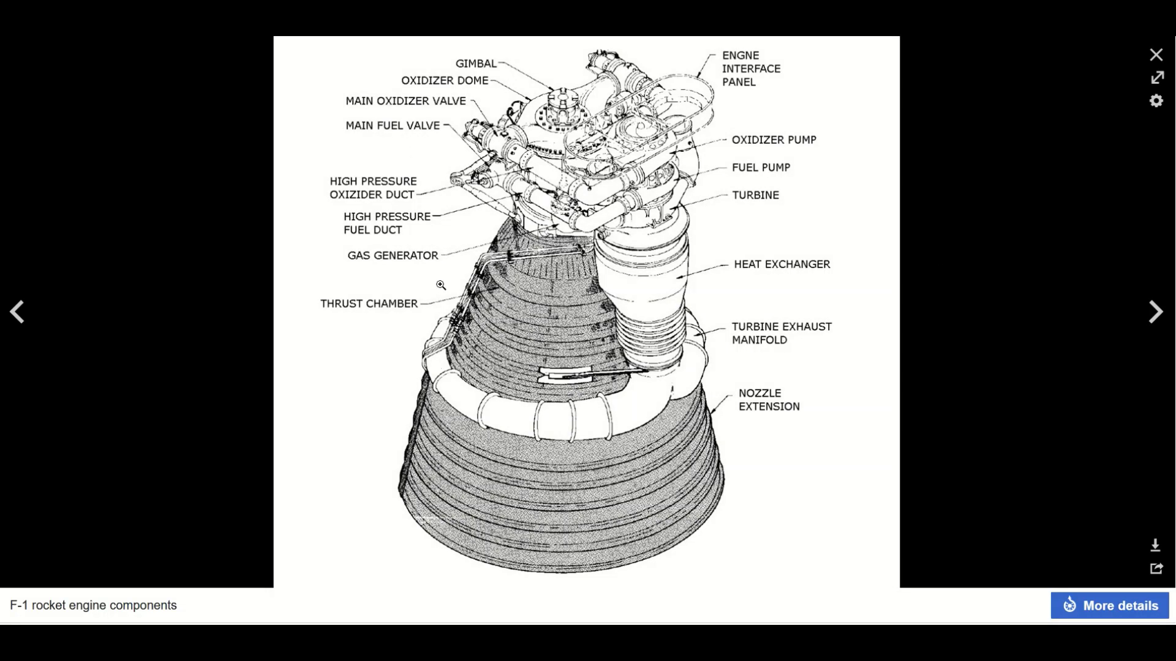
scroll(480, 310, "down", 1)
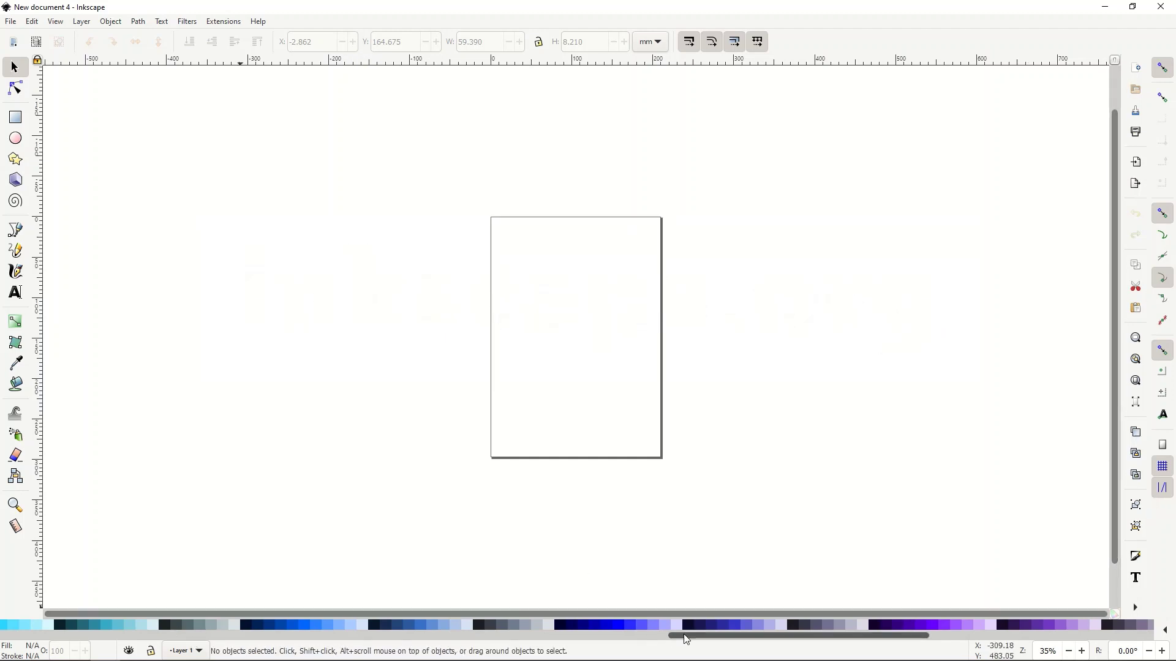
Switch to Inkscape and open the image 1024px-SaturnF1EngineDiagram.png
mouse_move(683, 641)
left_mouse_down()
mouse_move(281, 640)
mouse_move(822, 638)
mouse_move(687, 651)
left_mouse_up()
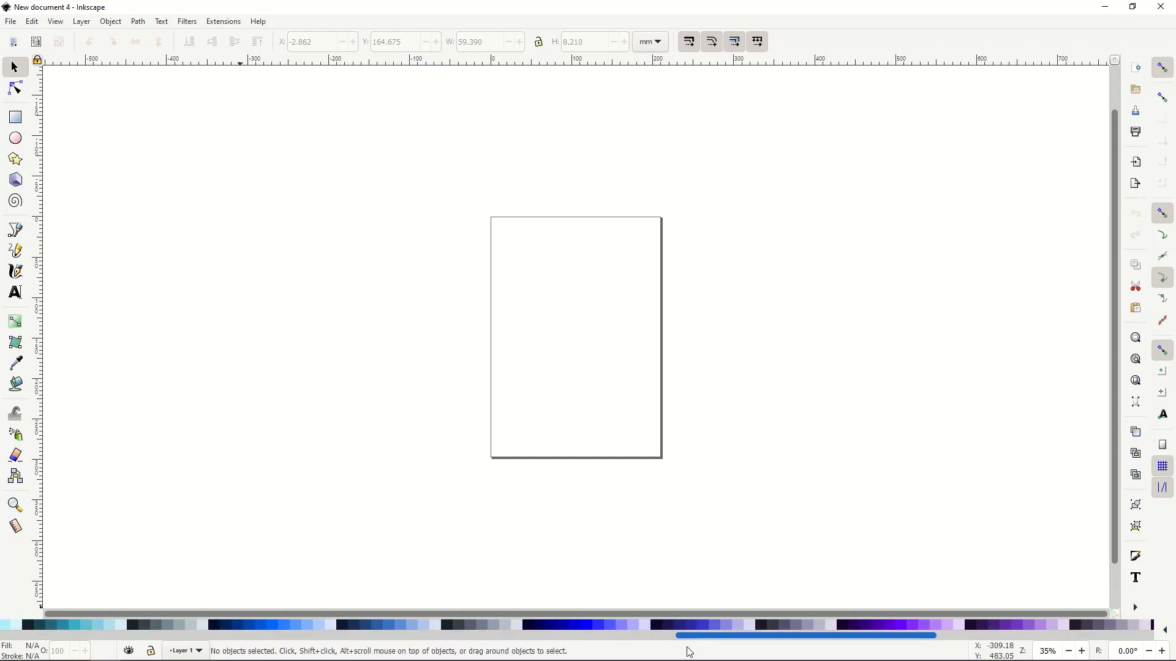
left_click(13, 25)
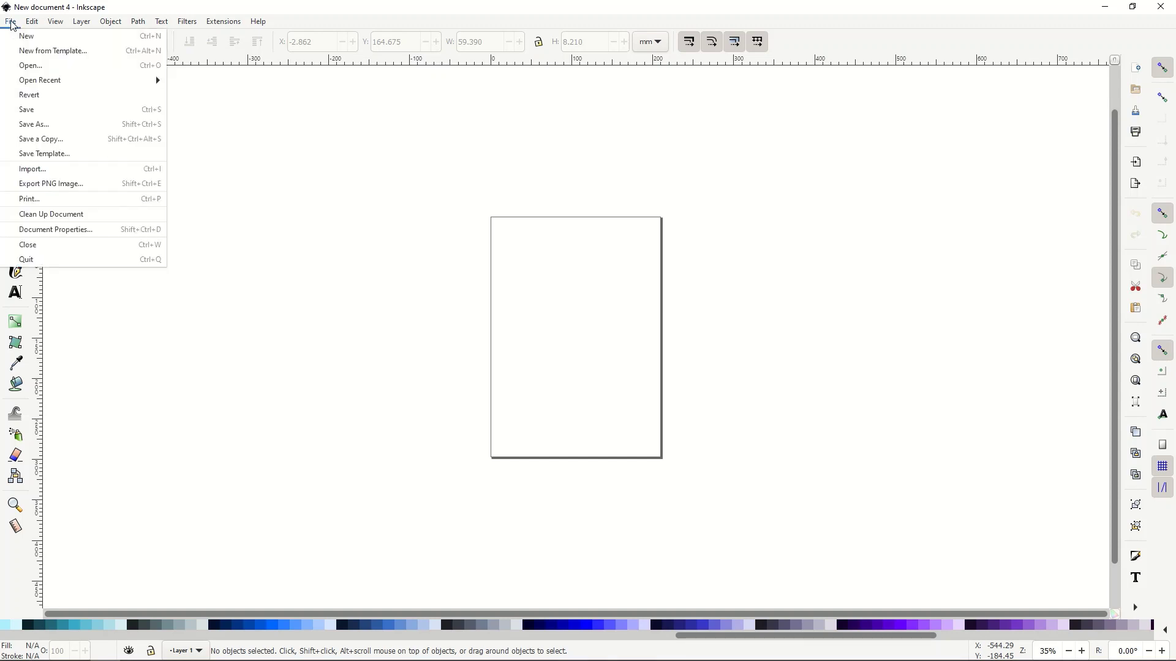
left_click(24, 67)
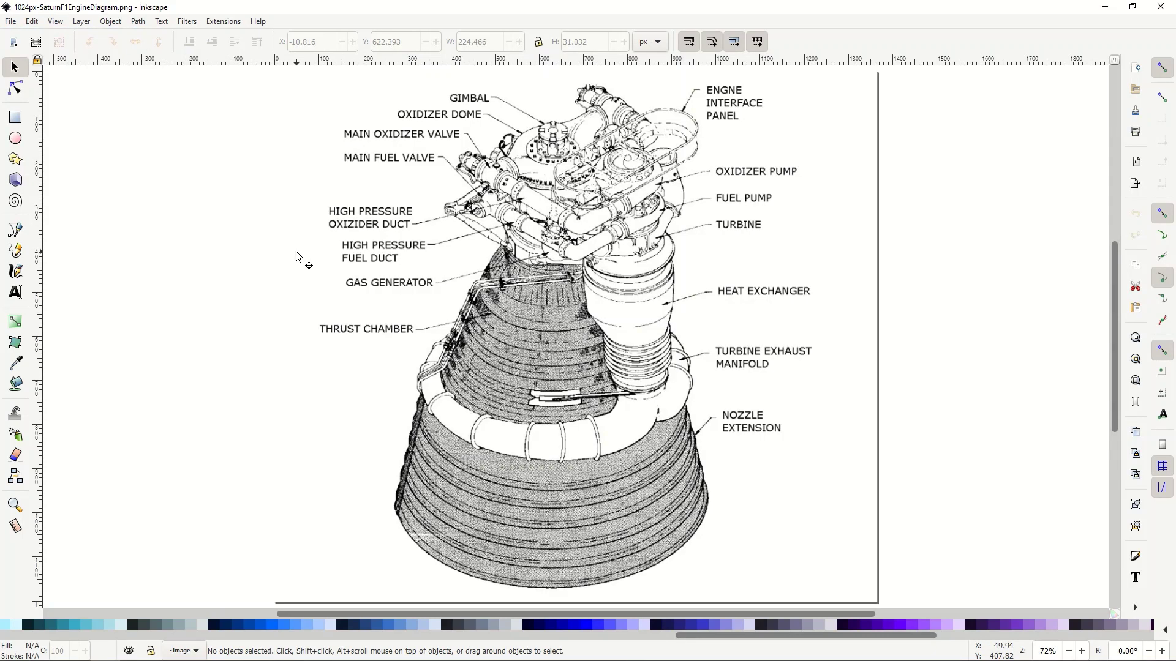
Enable the checkerboard background in the document properties of the engine diagram
left_click(565, 309)
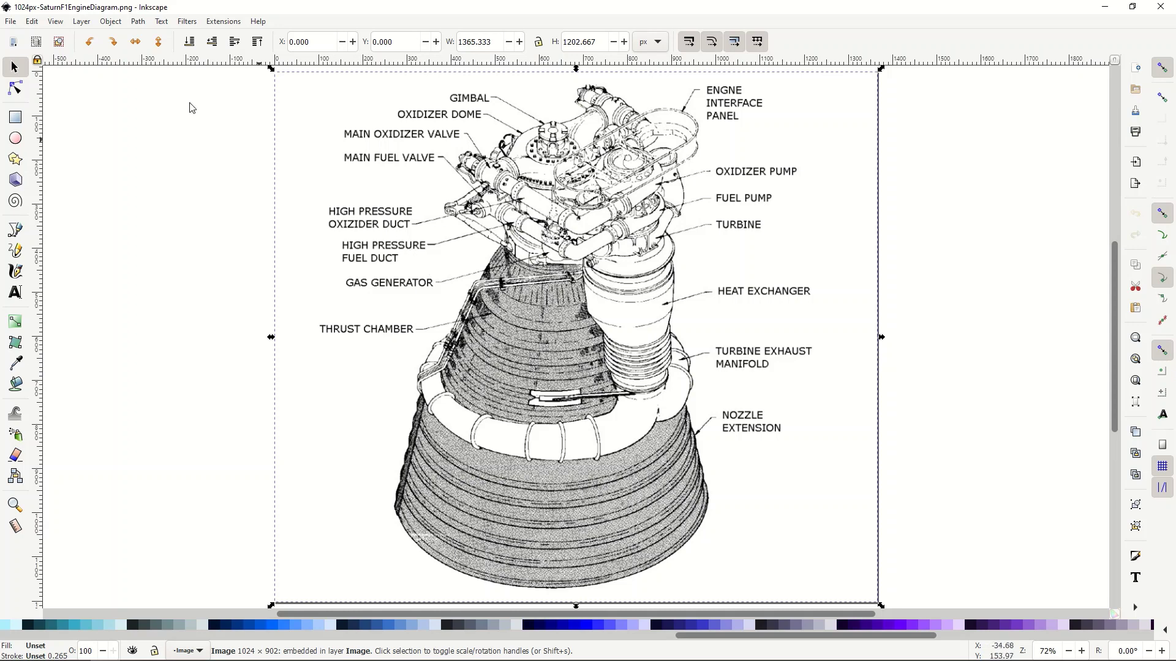
left_click(11, 21)
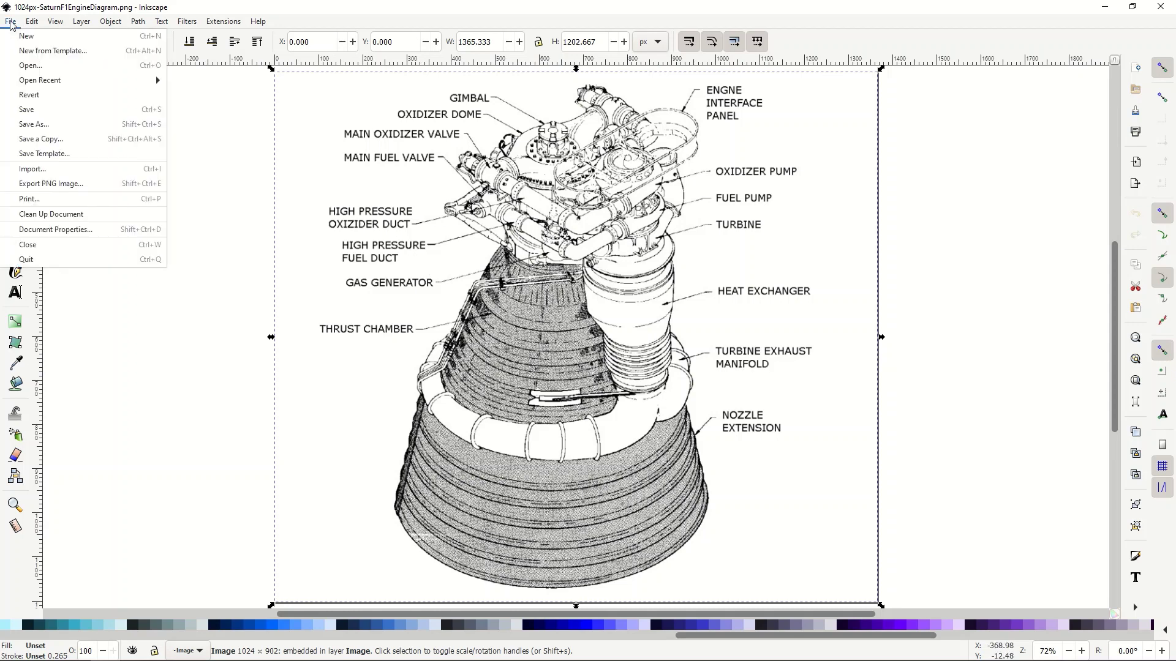
left_click(44, 230)
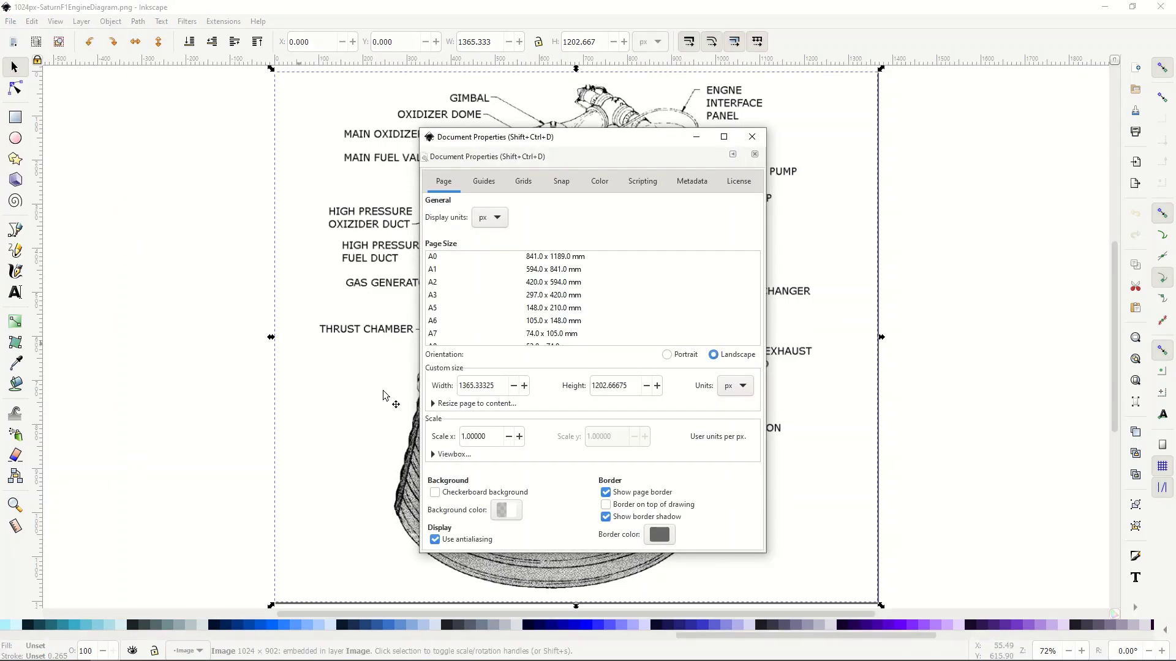
left_click(445, 494)
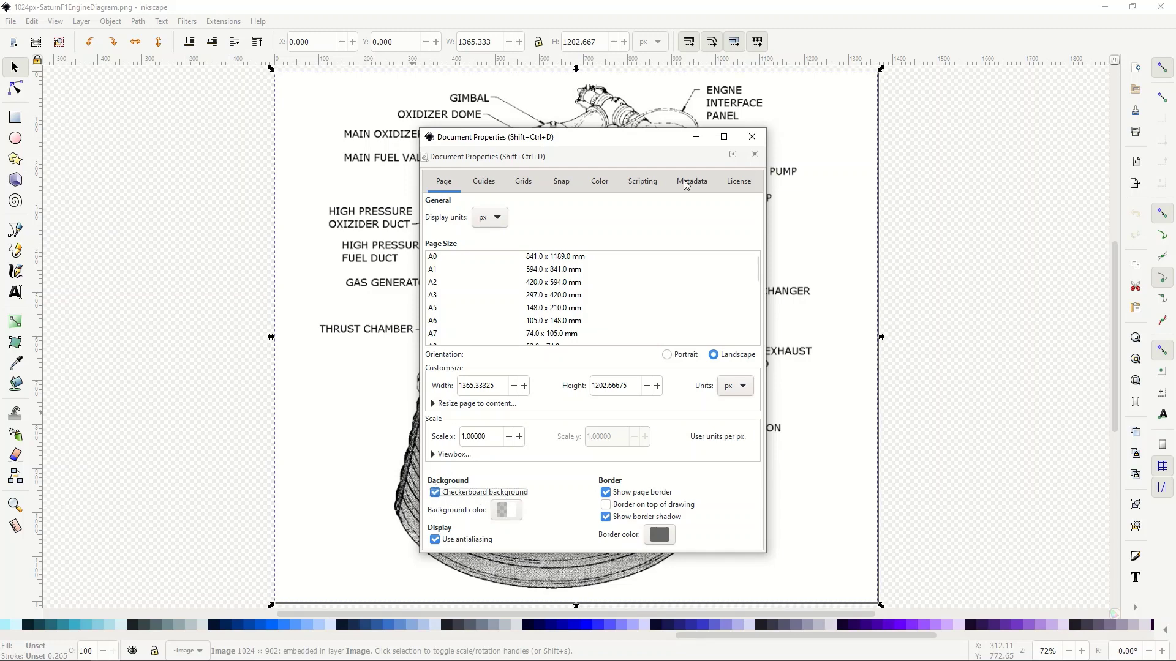
left_click(752, 136)
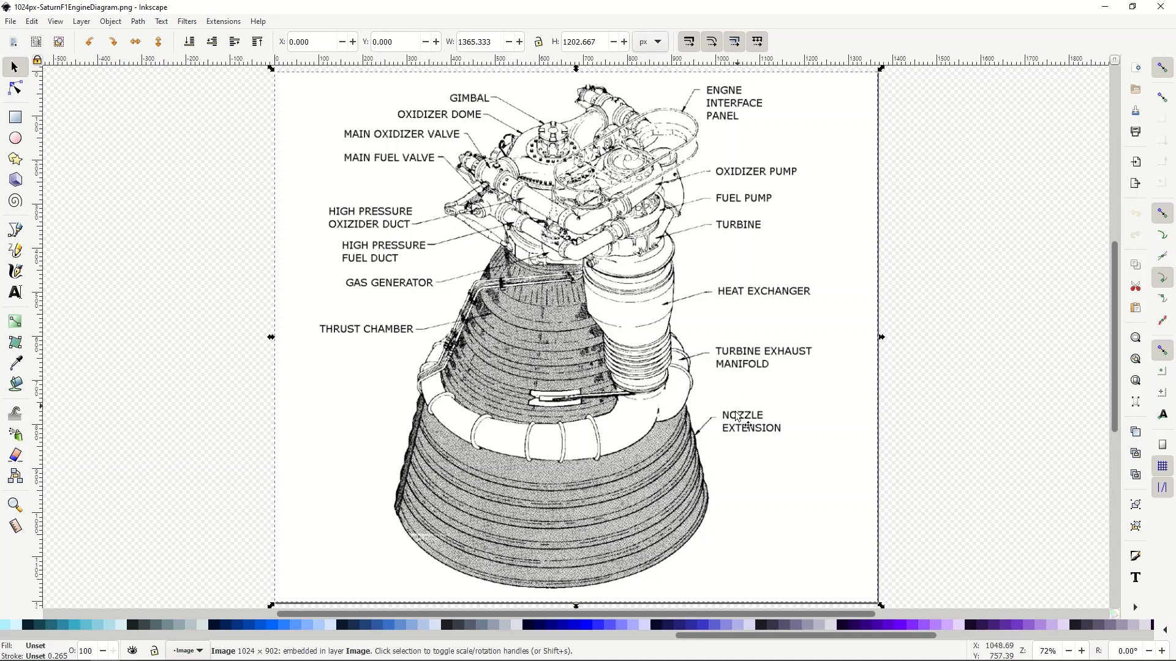
Trace the engine diagram bitmap as a single scan using Brightness cutoff with a threshold of 0.680
left_click(138, 21)
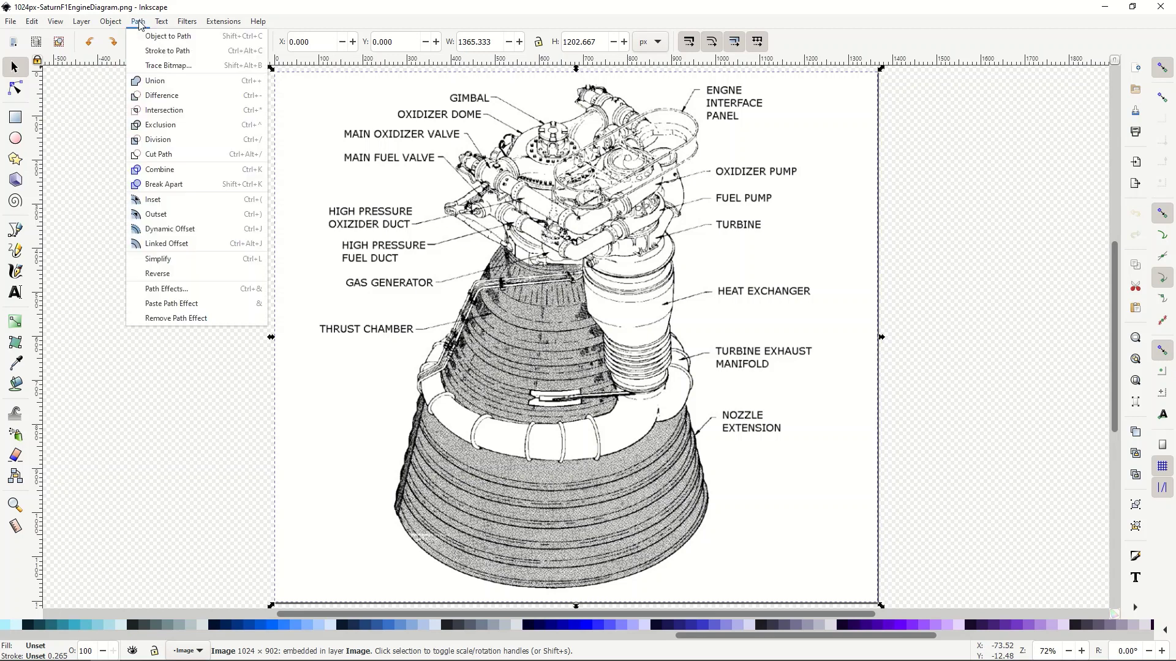
left_click(167, 66)
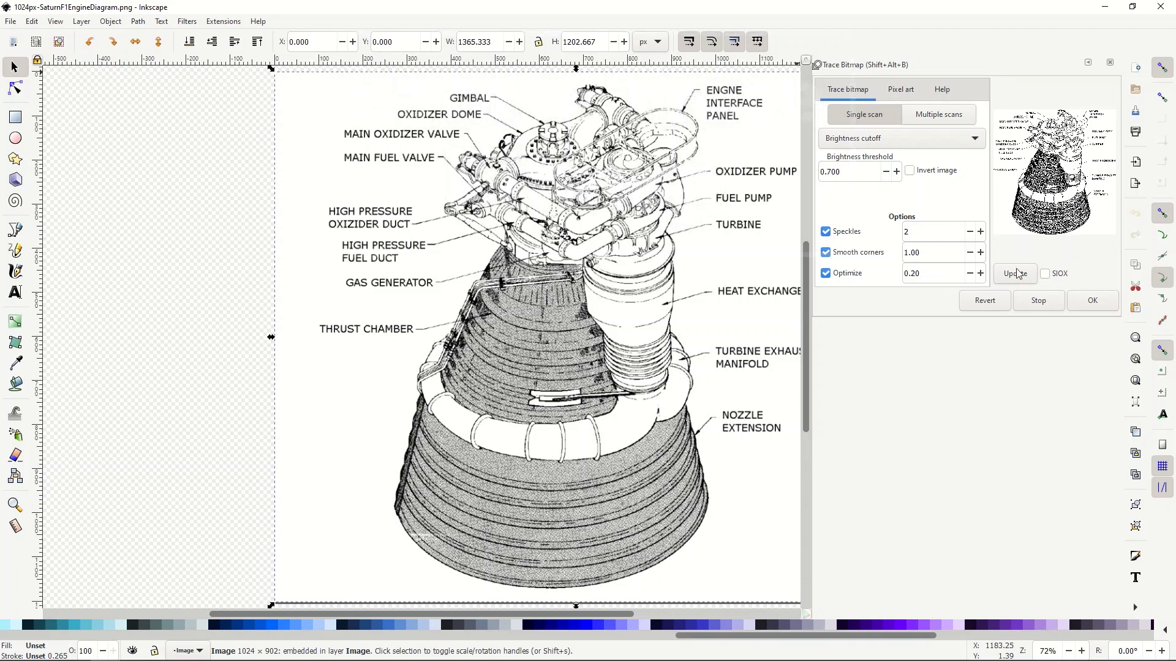
left_click(886, 172)
double_click(887, 172)
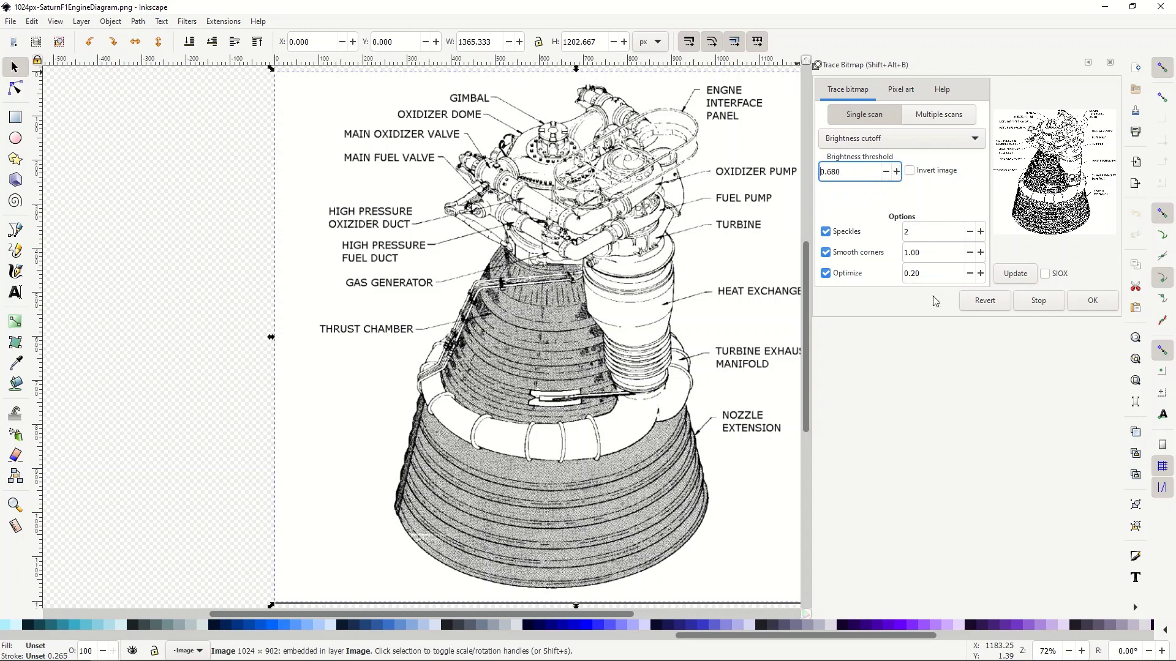
left_click(1013, 275)
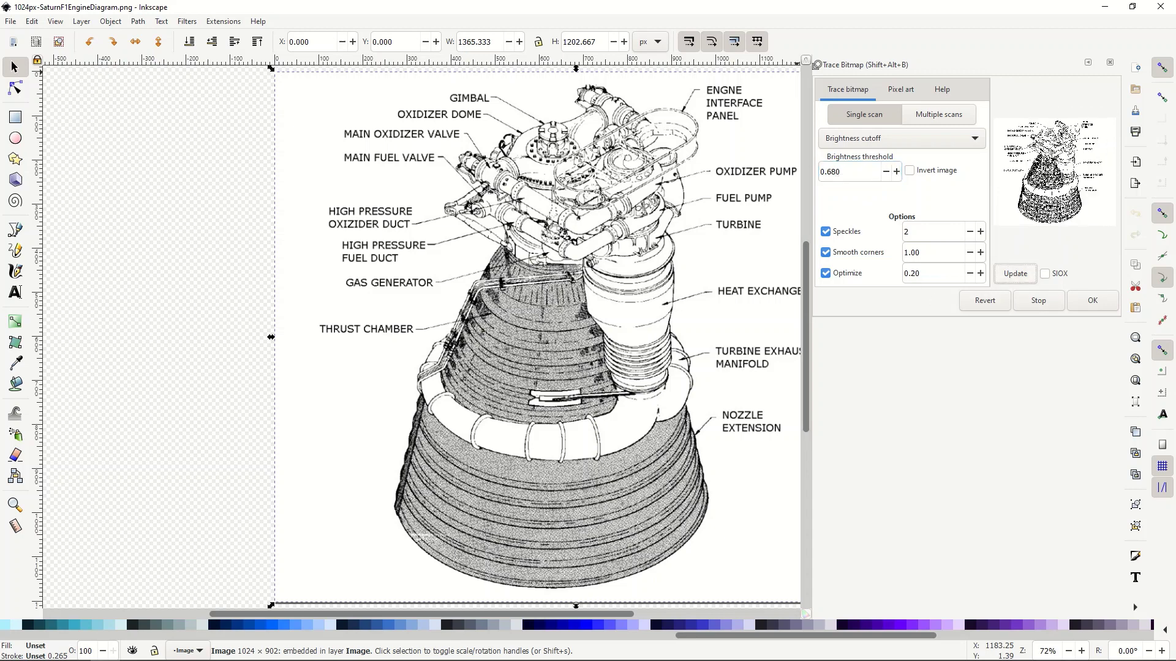
left_click(1090, 304)
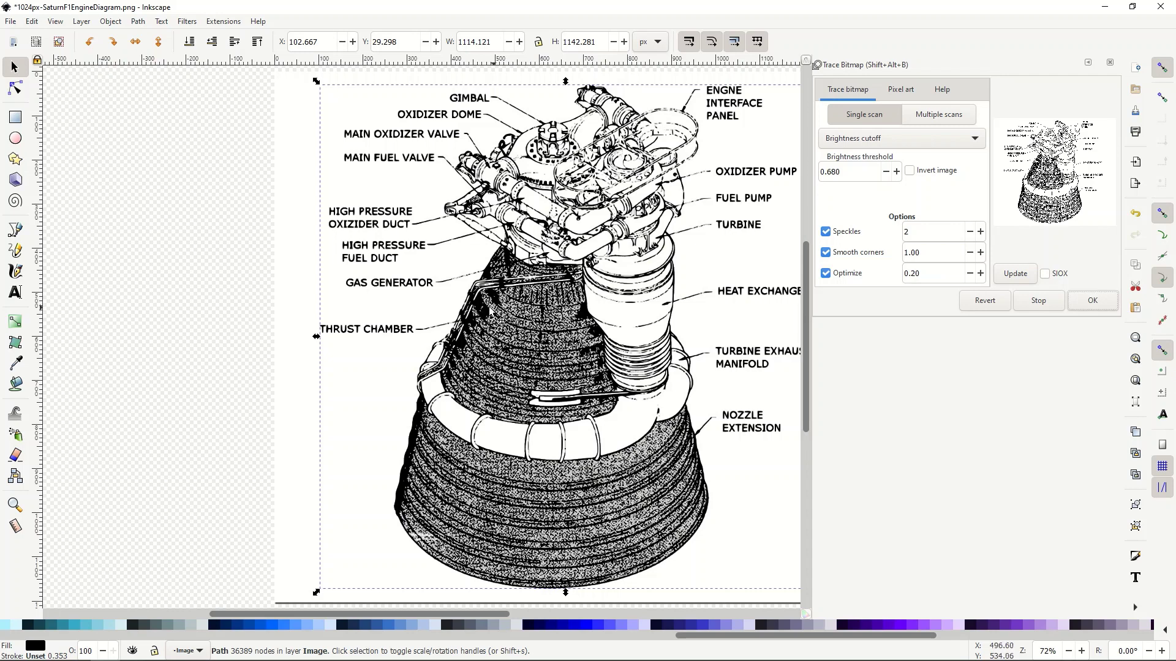
Delete the original bitmap from beneath the traced engine drawing and move the trace back over the page
left_click_drag(483, 314, 192, 309)
left_click(657, 450)
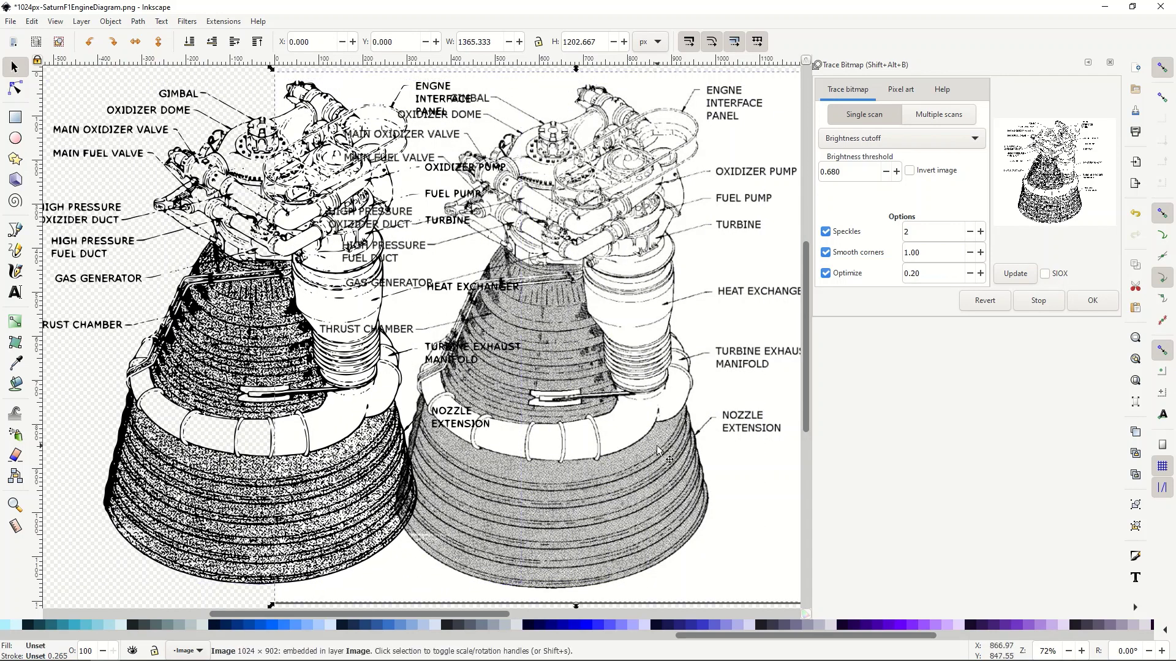
key("Delete")
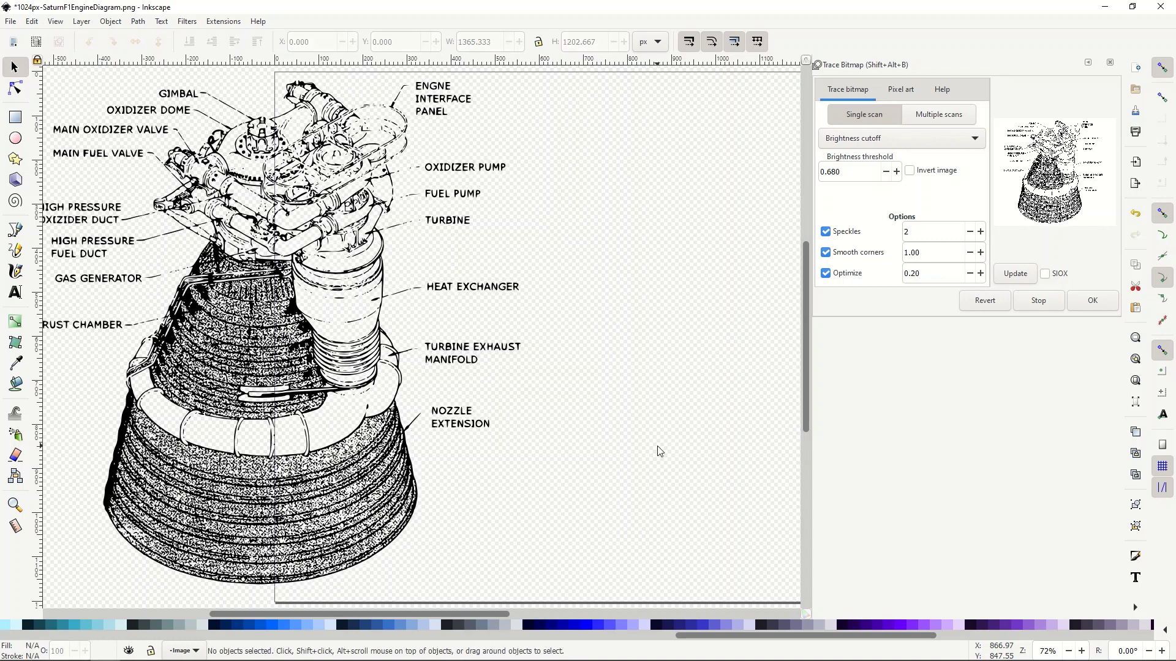
left_click_drag(287, 357, 492, 360)
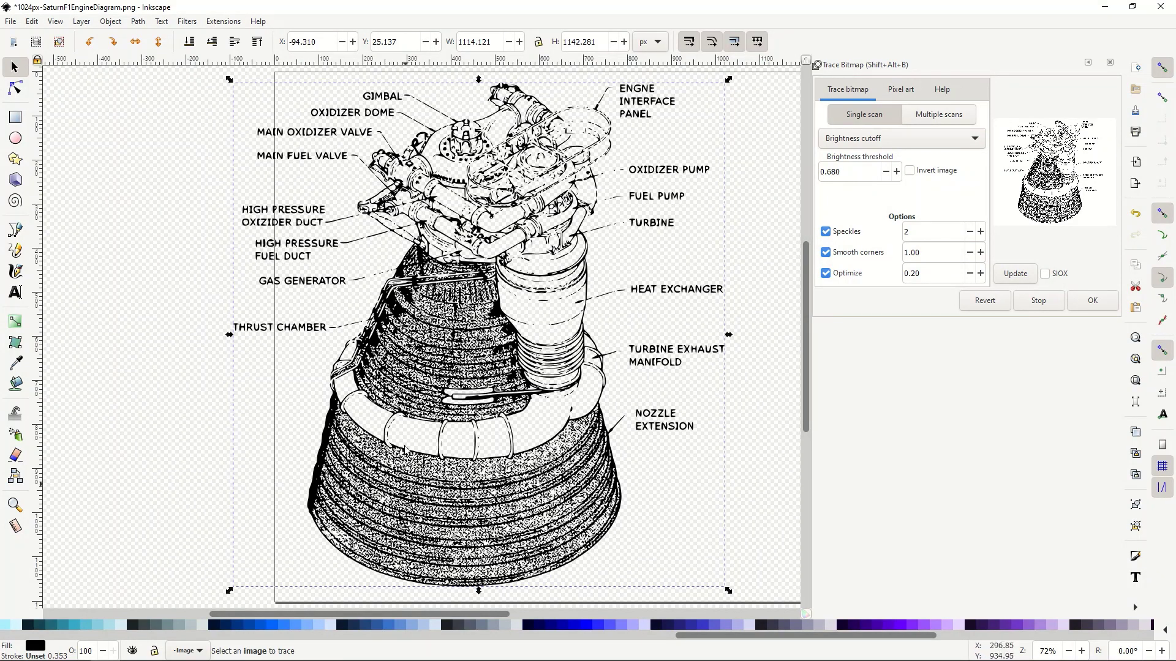
Save the traced drawing as SATURN V ROCKET BIG in Inkscape SVG format in the Tech Specs folder
scroll(465, 421, "up", 4, "ctrl")
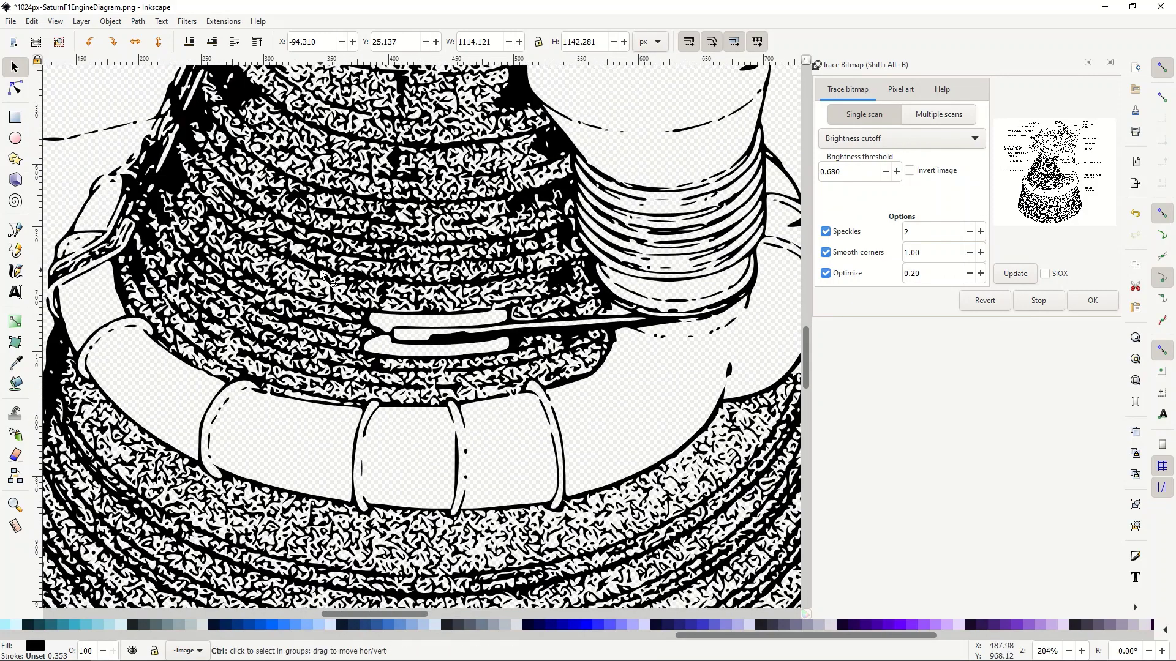
scroll(320, 279, "down", 4, "ctrl")
scroll(321, 274, "down", 1, "ctrl")
scroll(321, 274, "up", 5)
scroll(321, 274, "down", 4)
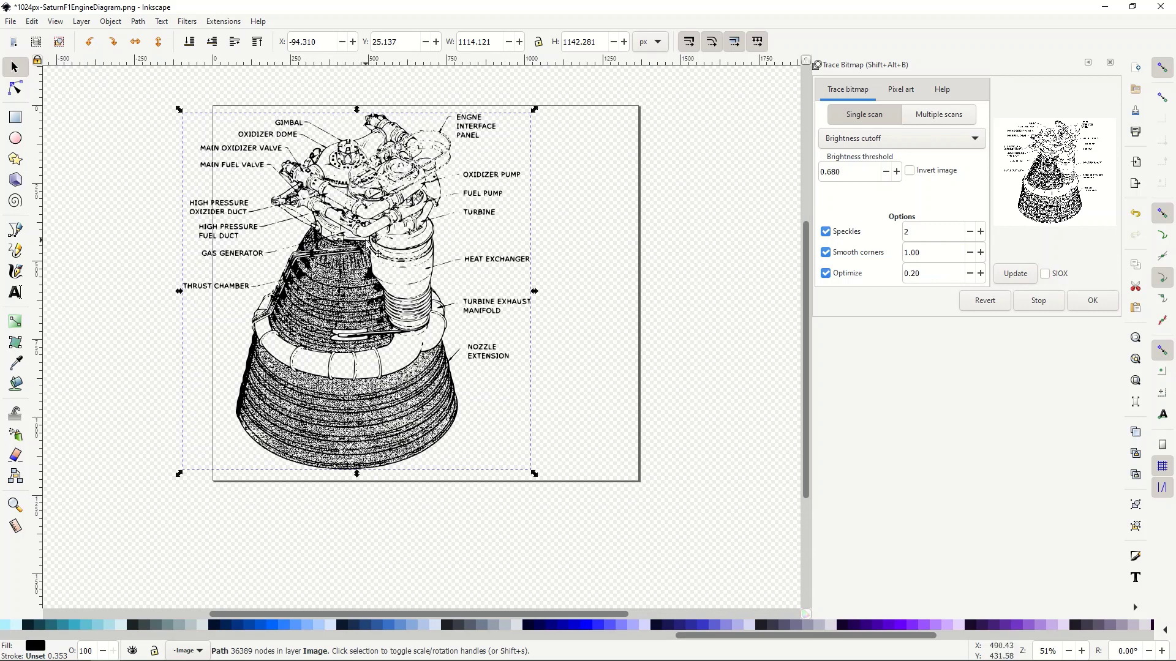
left_click(11, 22)
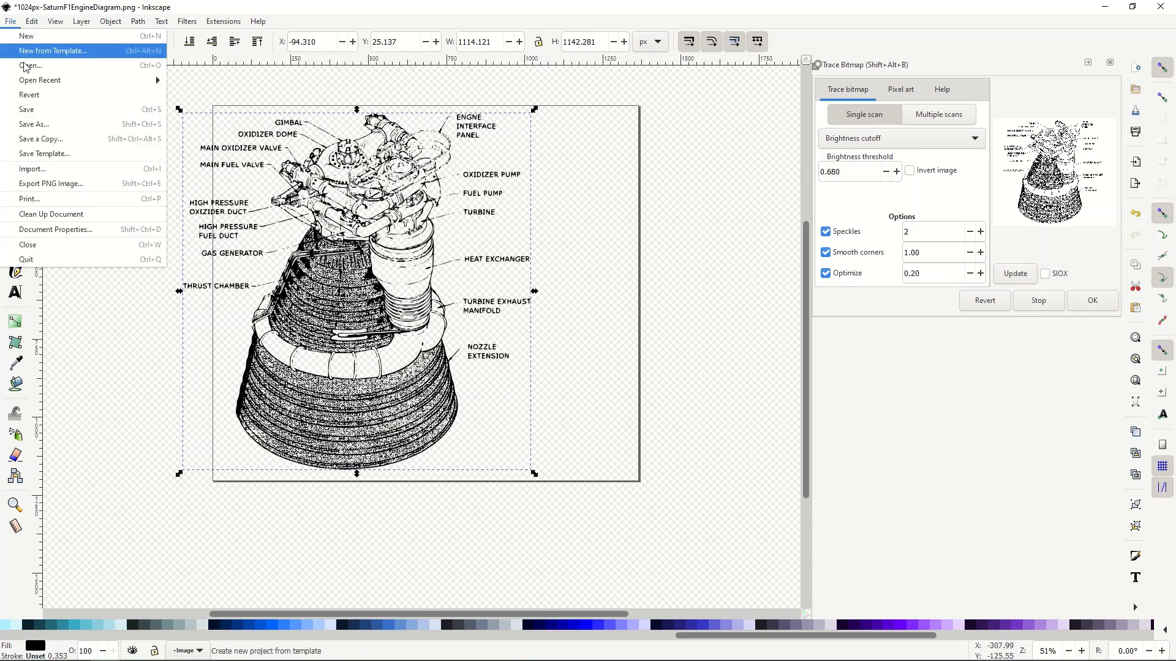
left_click(33, 126)
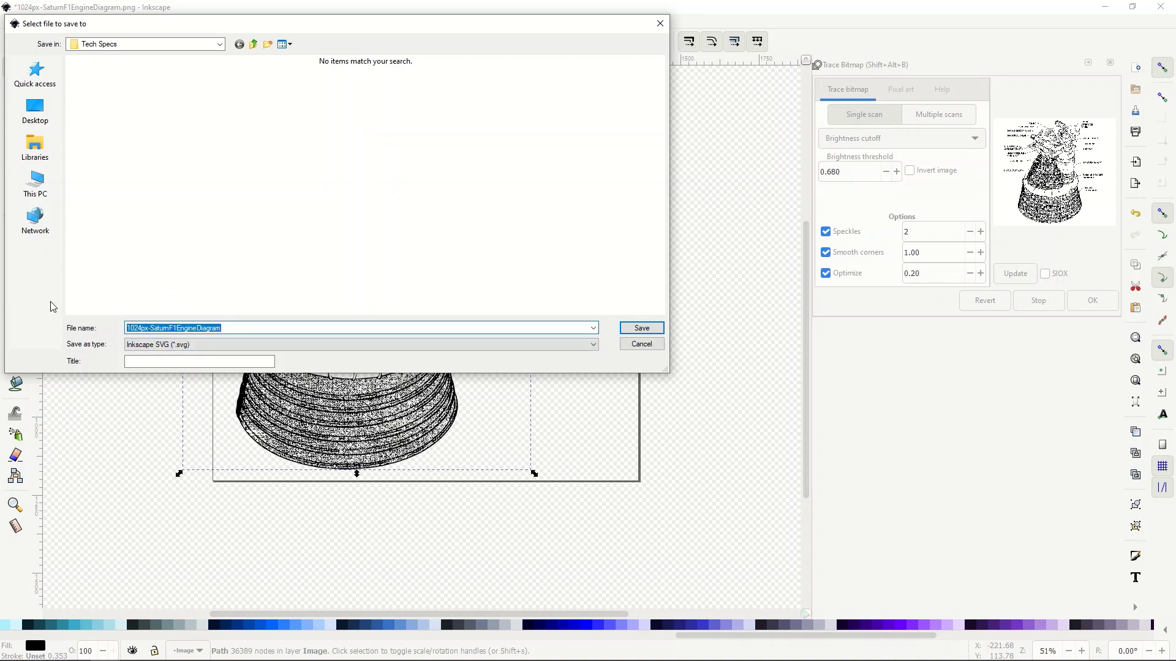
type("SATURN V ROCKET BIG")
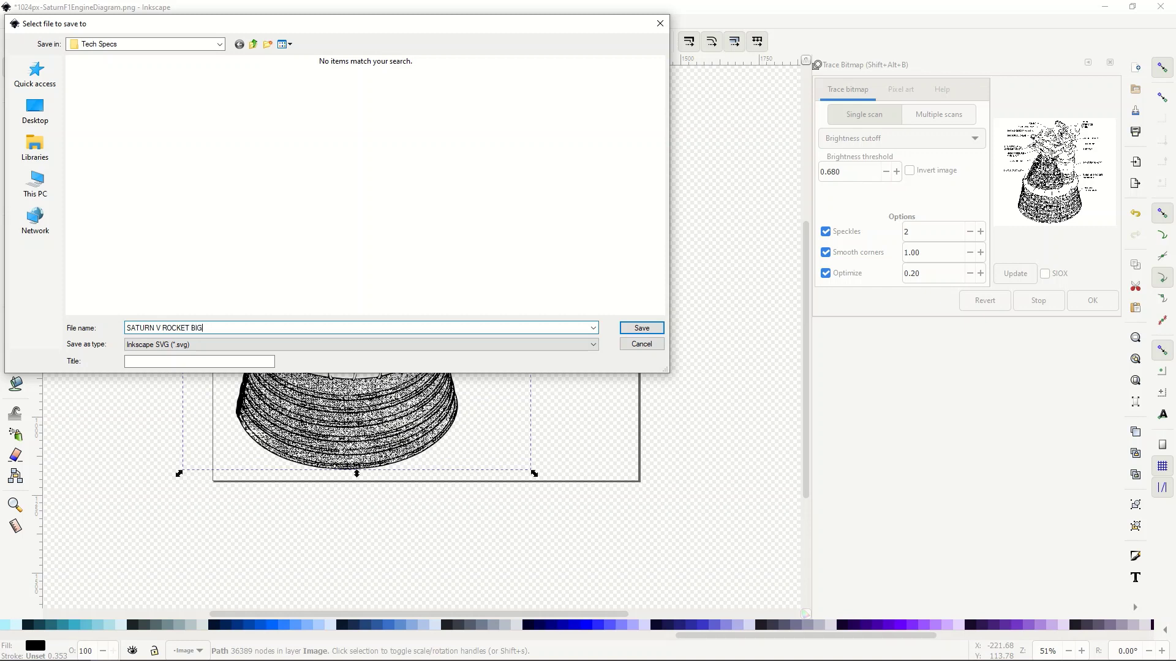
key("Return")
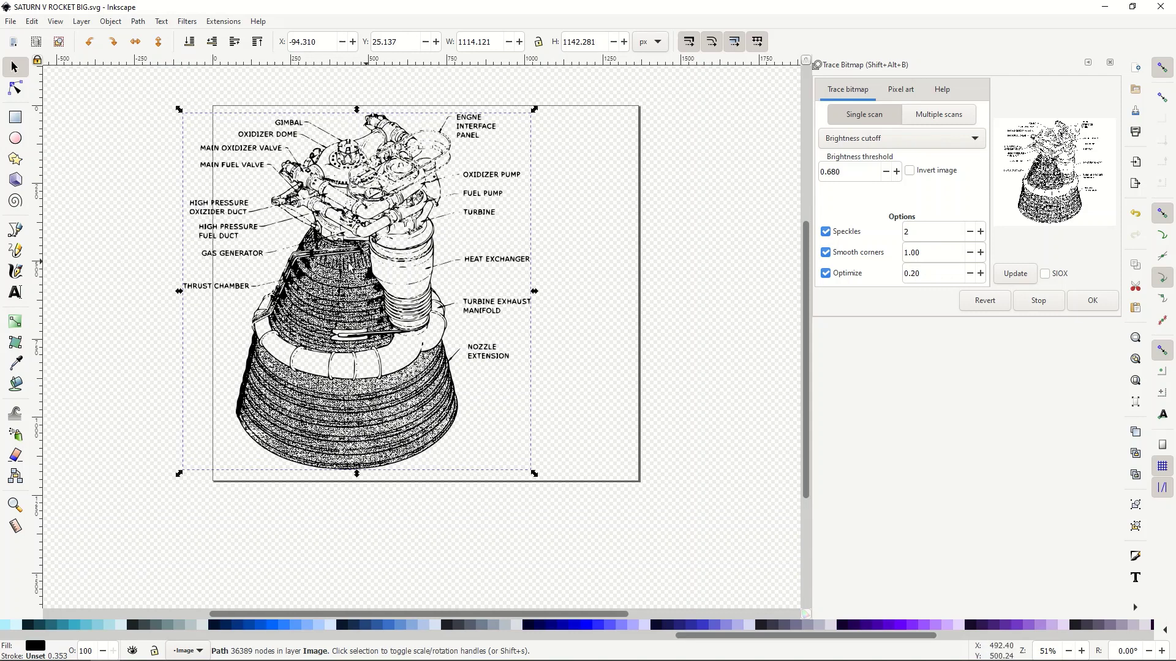
Close the Trace Bitmap settings and the saved rocket engine document
left_click(1109, 62)
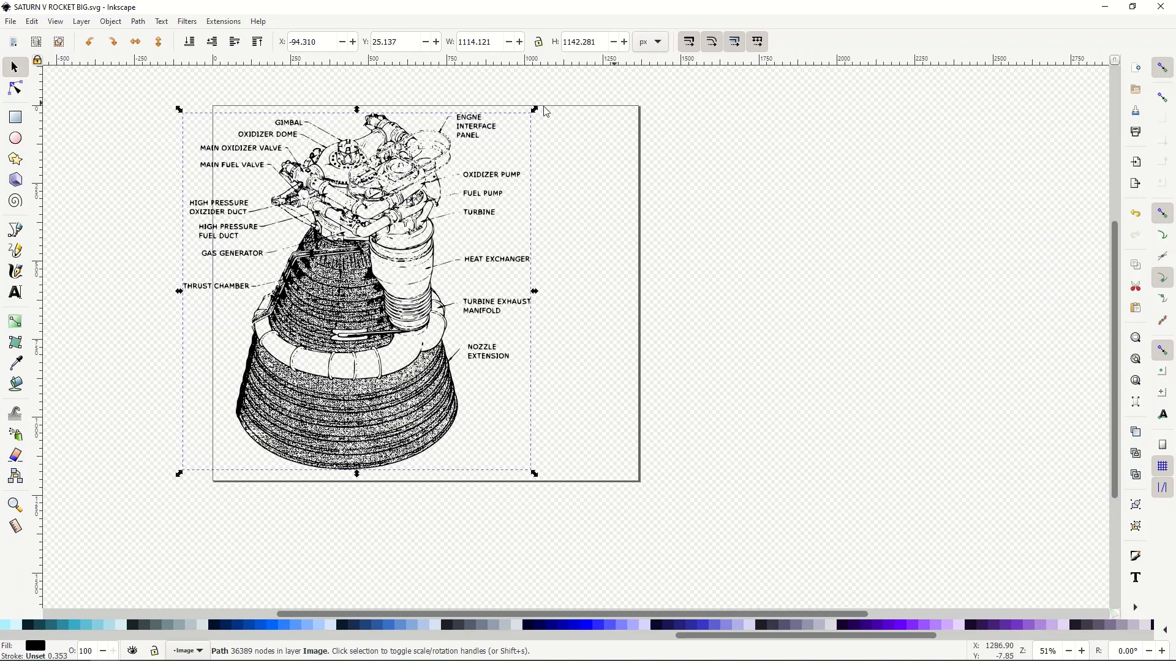
left_click(11, 22)
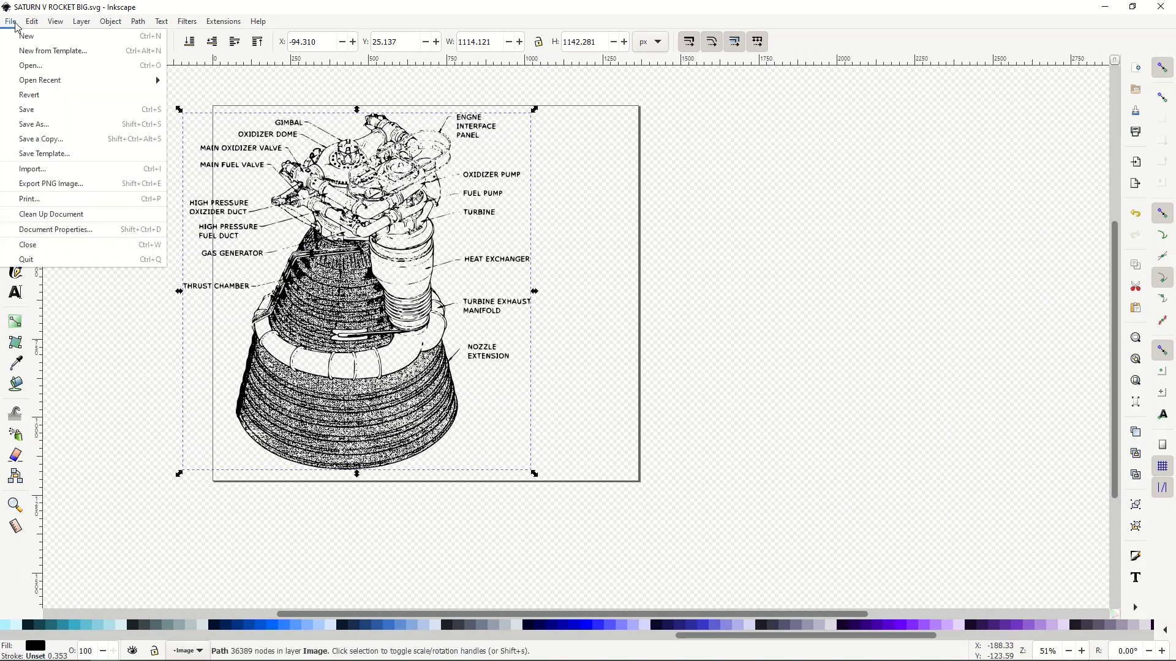
left_click(27, 245)
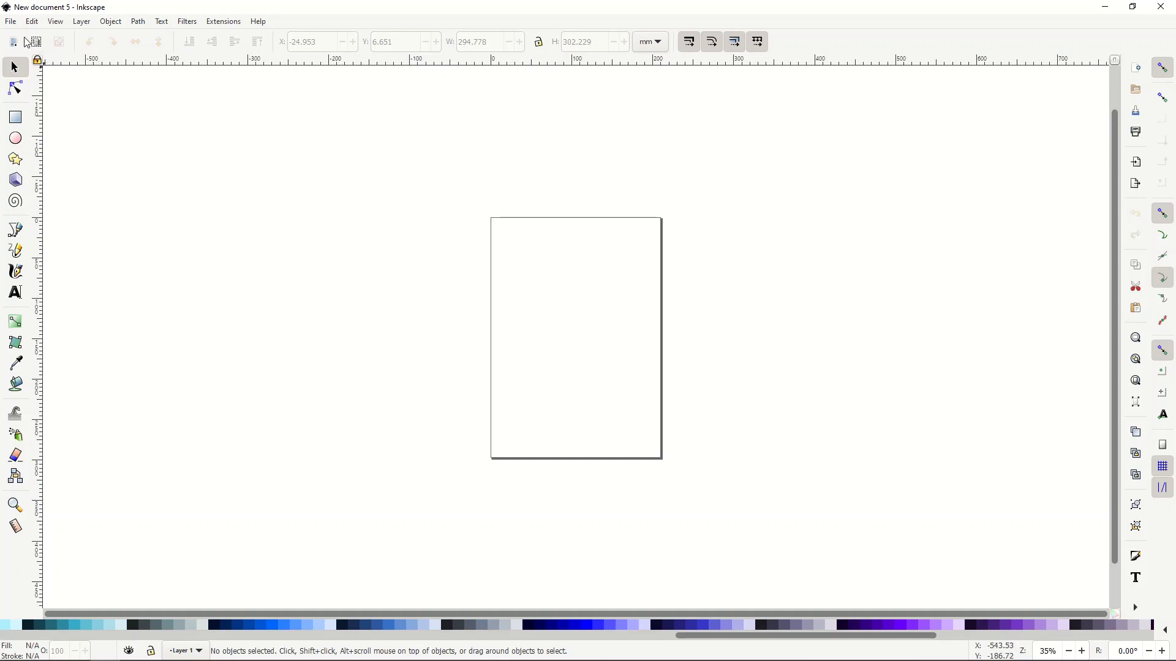
Set the document's custom page size to 36 inches wide by 72 inches high
left_click(11, 22)
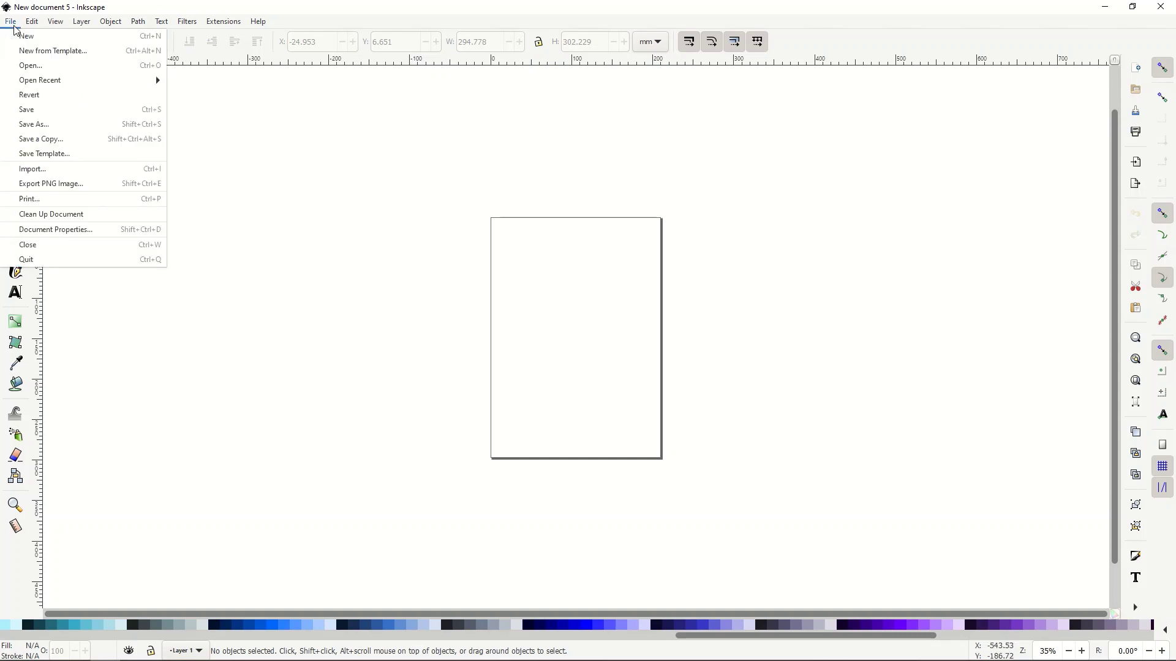
left_click(36, 230)
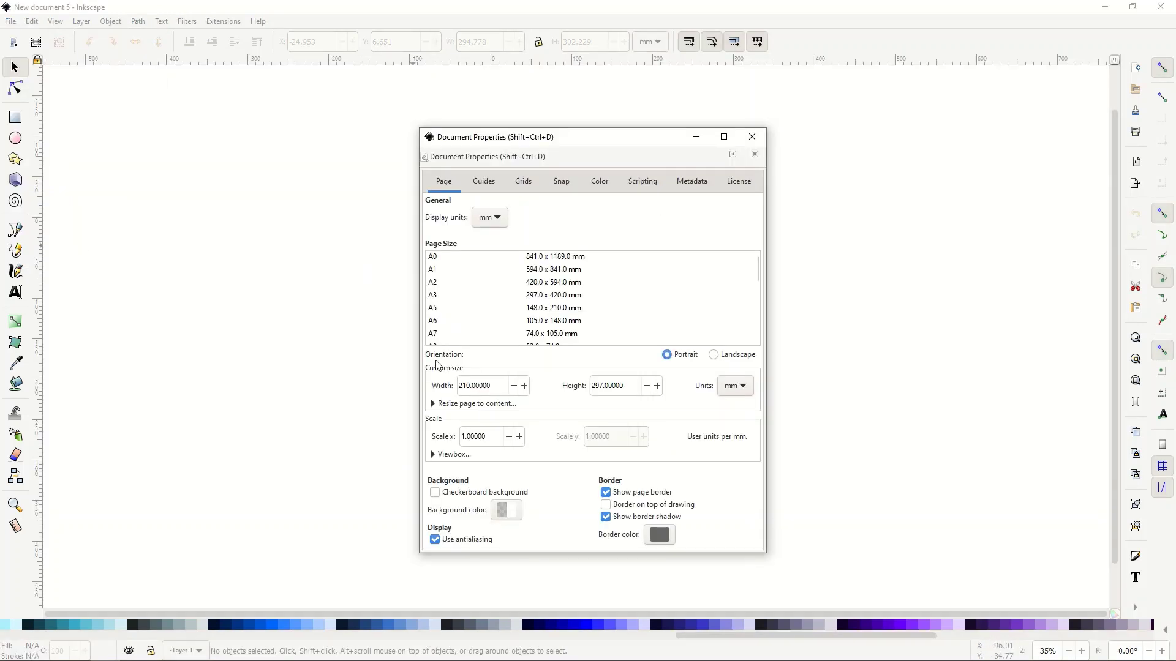
left_click(733, 387)
left_click(729, 343)
left_click(456, 386)
triple_click(456, 386)
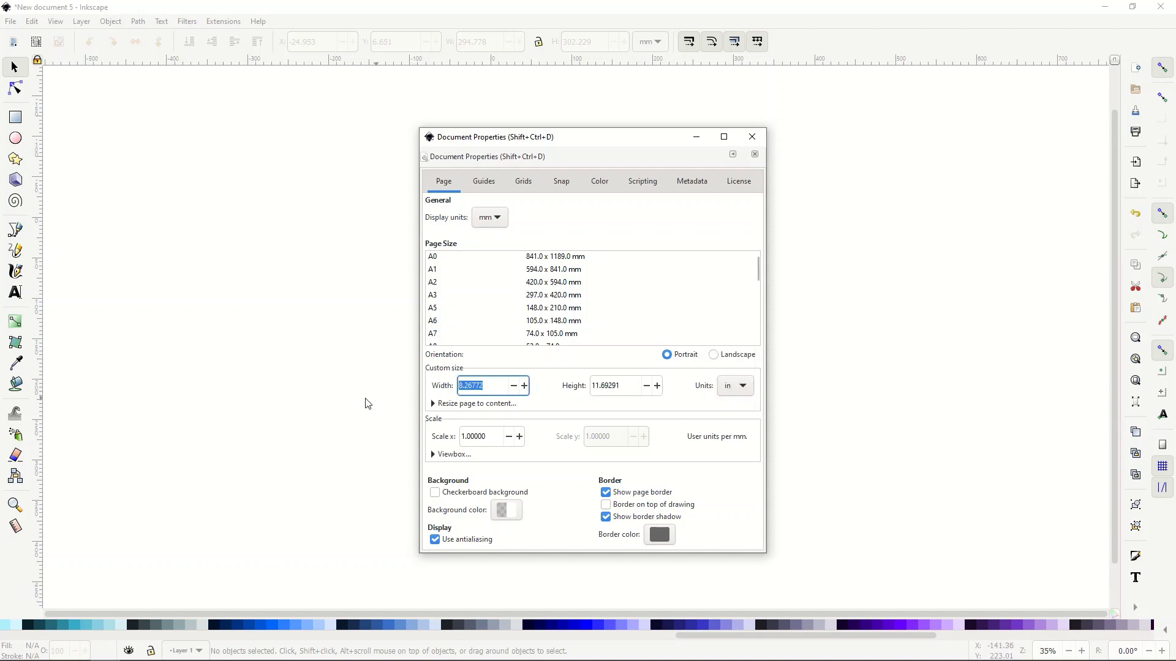
type("36")
key("Tab")
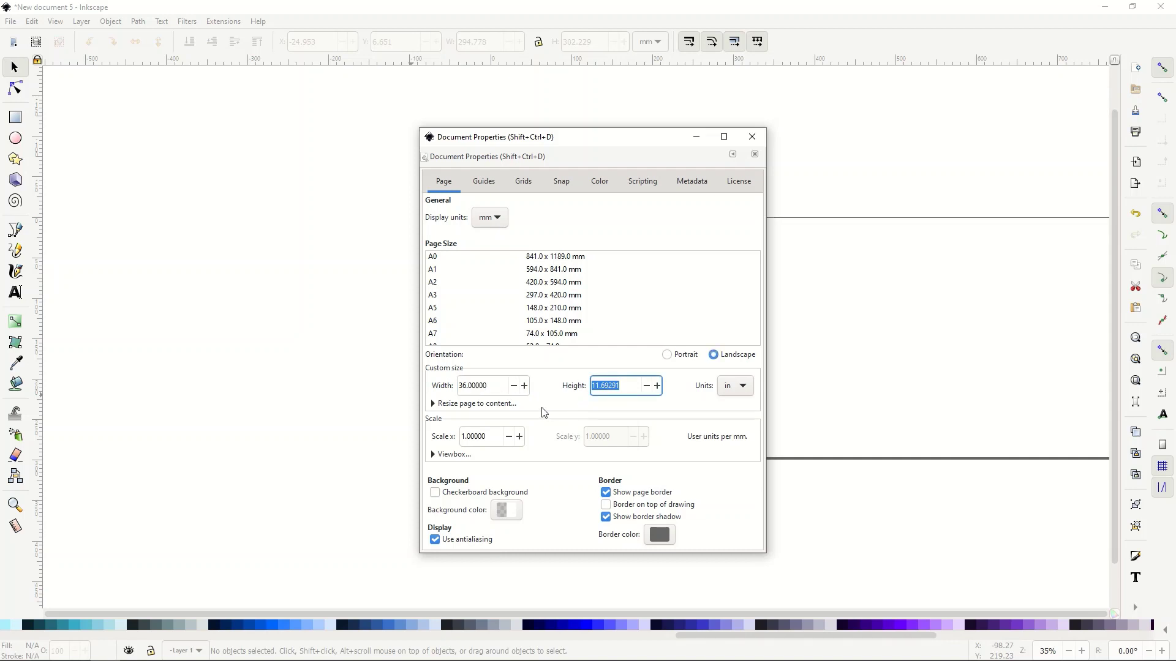
type("72")
left_click(752, 137)
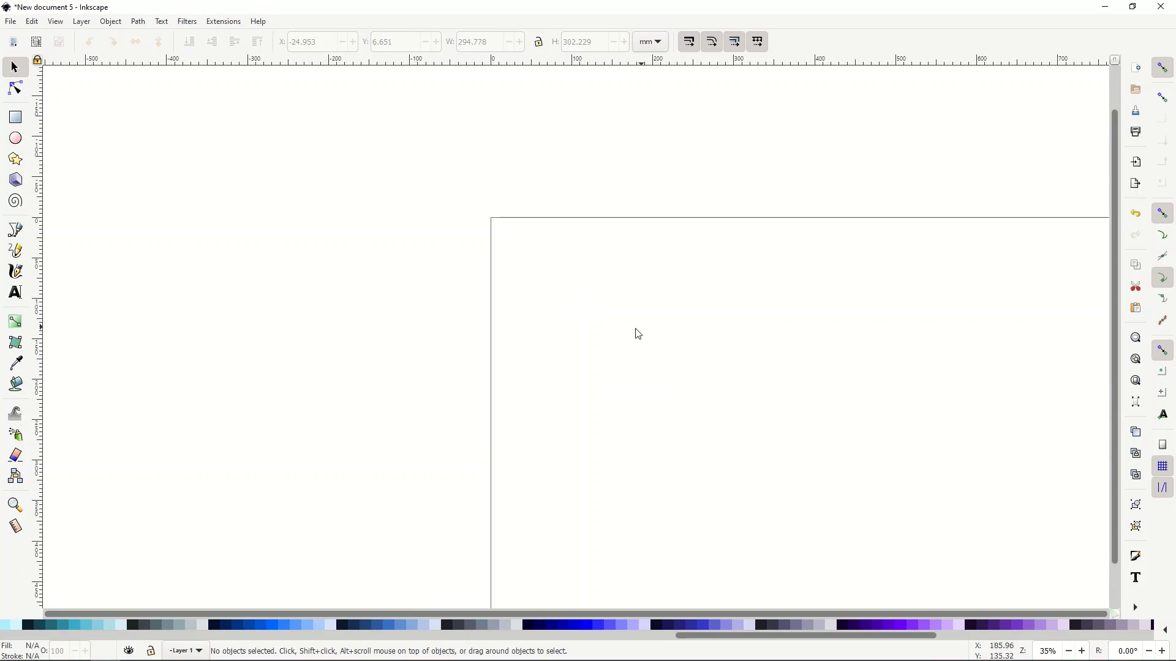
Examine the proportions of the full resized page
scroll(587, 331, "down", 1)
scroll(587, 331, "down", 1)
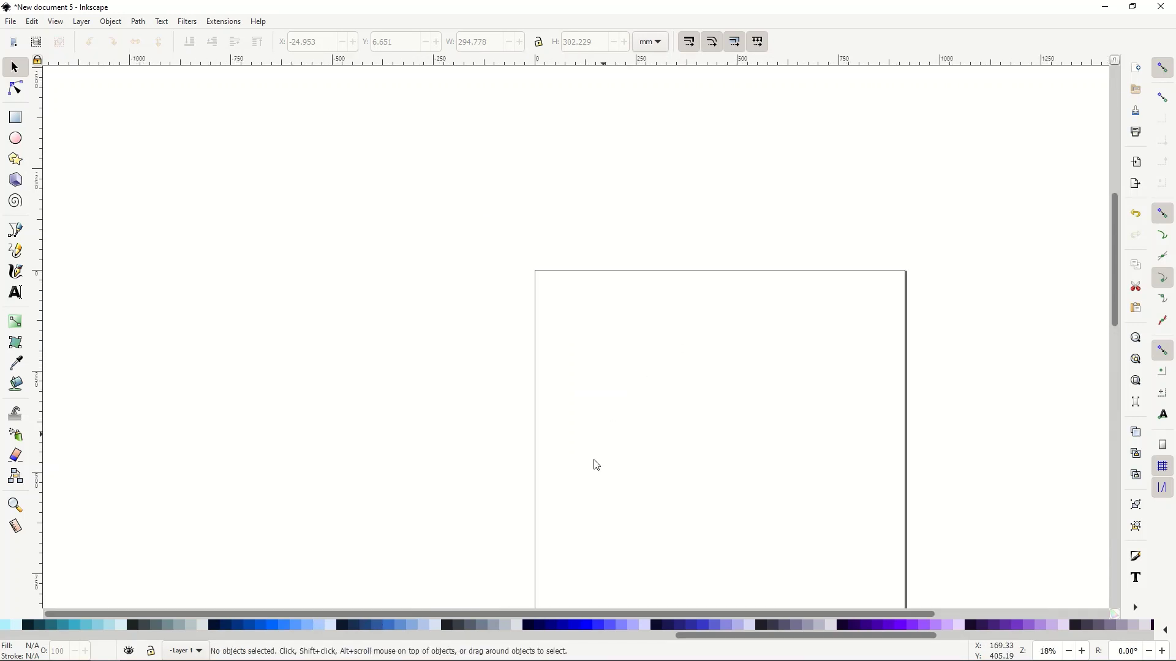
scroll(593, 615, "right", 5)
scroll(631, 488, "down", 5)
scroll(510, 440, "down", 2, "ctrl")
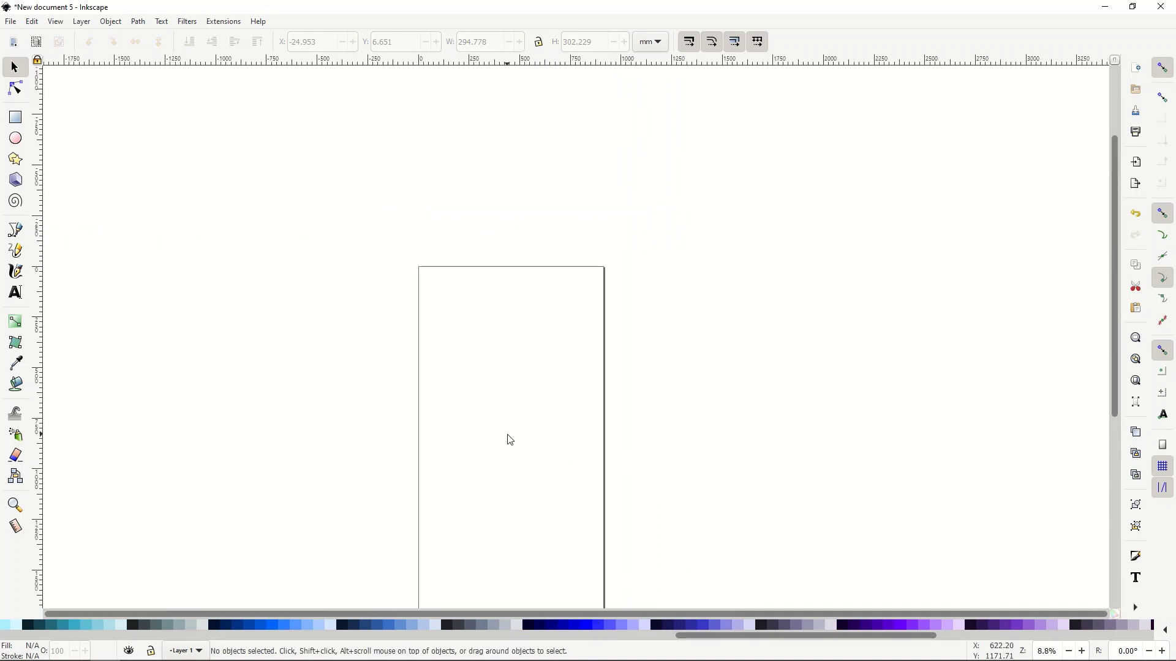
scroll(510, 440, "down", 4)
scroll(511, 439, "up", 1, "ctrl")
scroll(510, 439, "down", 1, "ctrl")
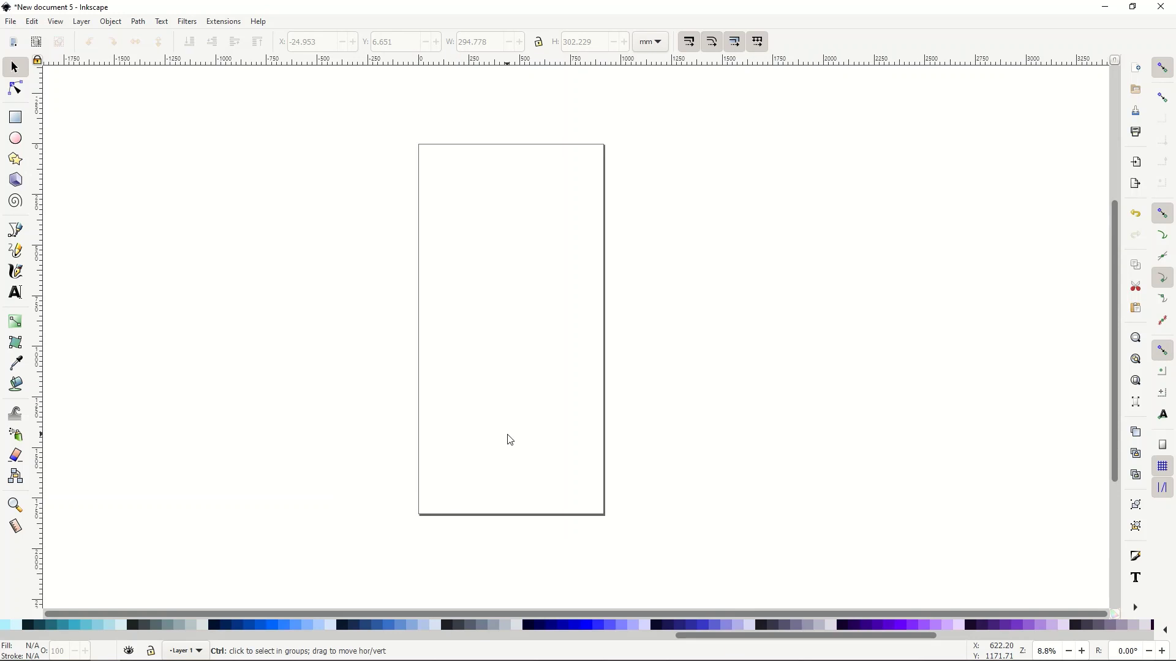
Change the page height to 60 inches in the document properties
left_click(17, 22)
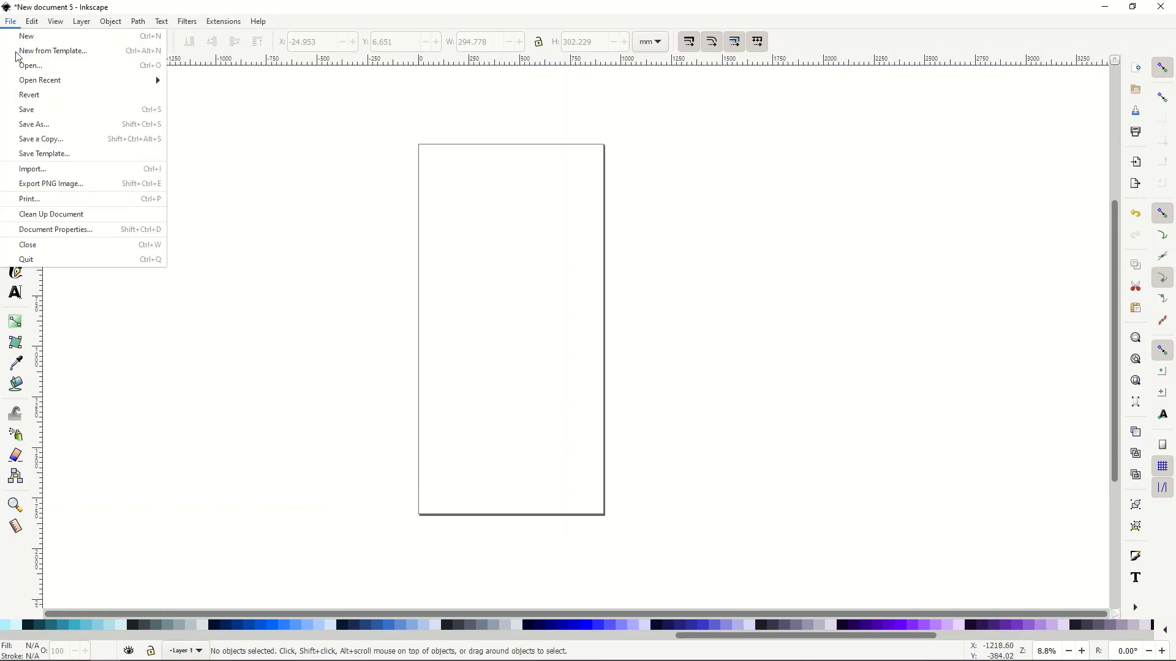
left_click(33, 231)
double_click(629, 388)
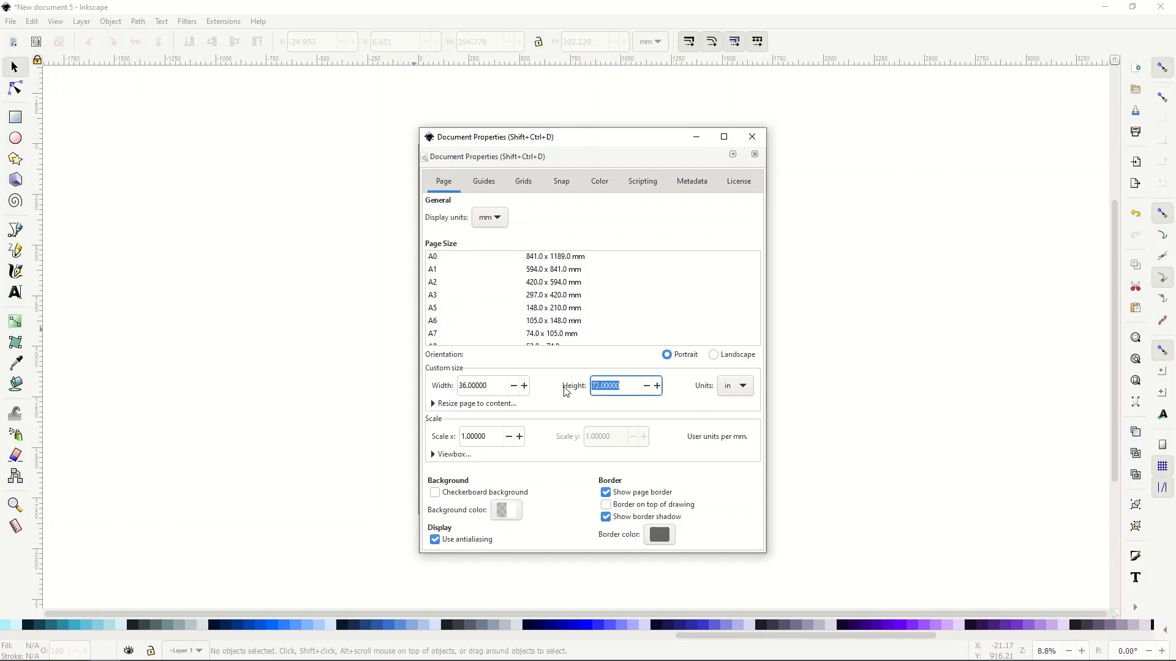
type("60")
key("Return")
key("ctrl+shift+d")
scroll(493, 289, "up", 1, "ctrl")
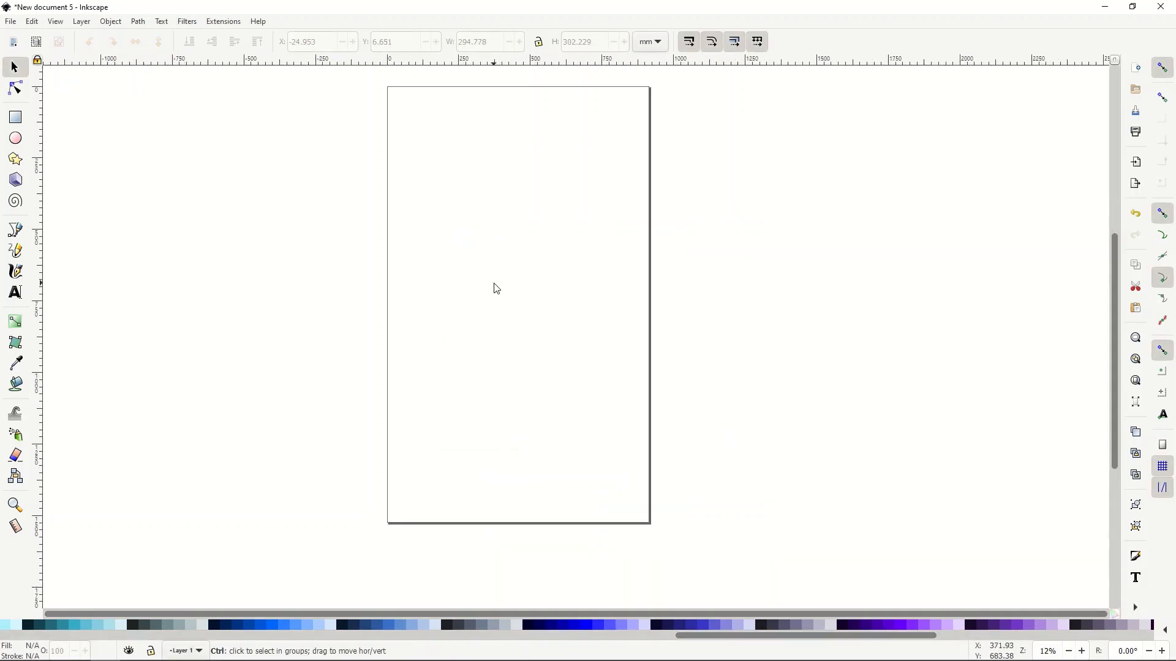
scroll(485, 297, "up", 1)
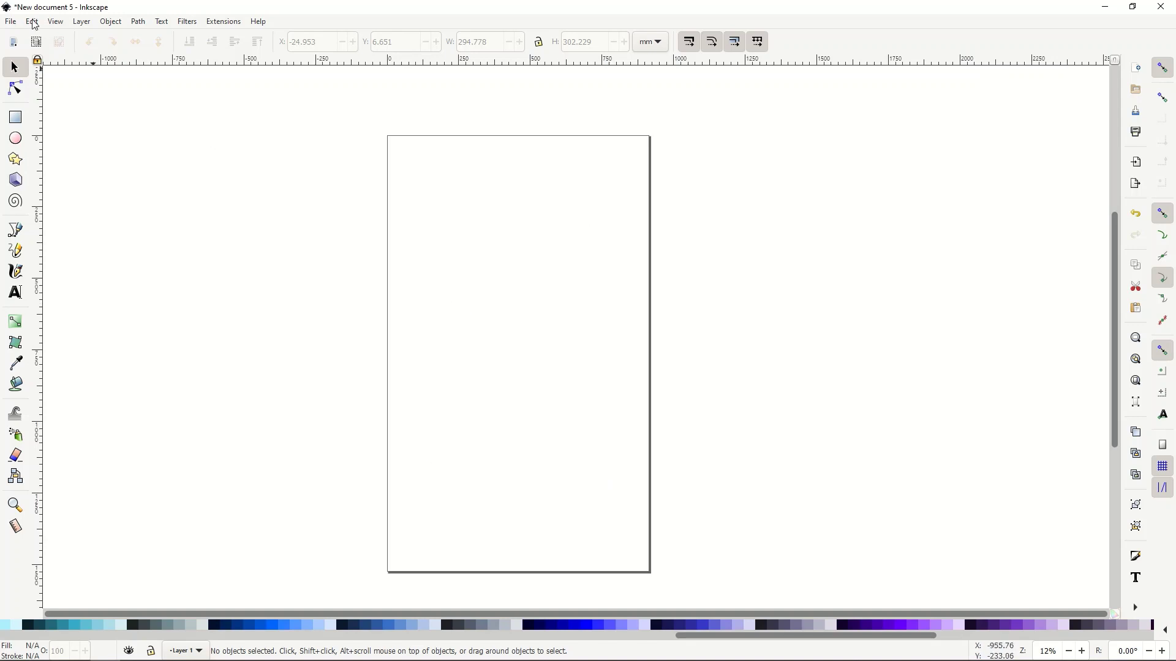
Draw a dark blue rectangle about 949 by 1567 mm that covers the whole page
left_click(11, 22)
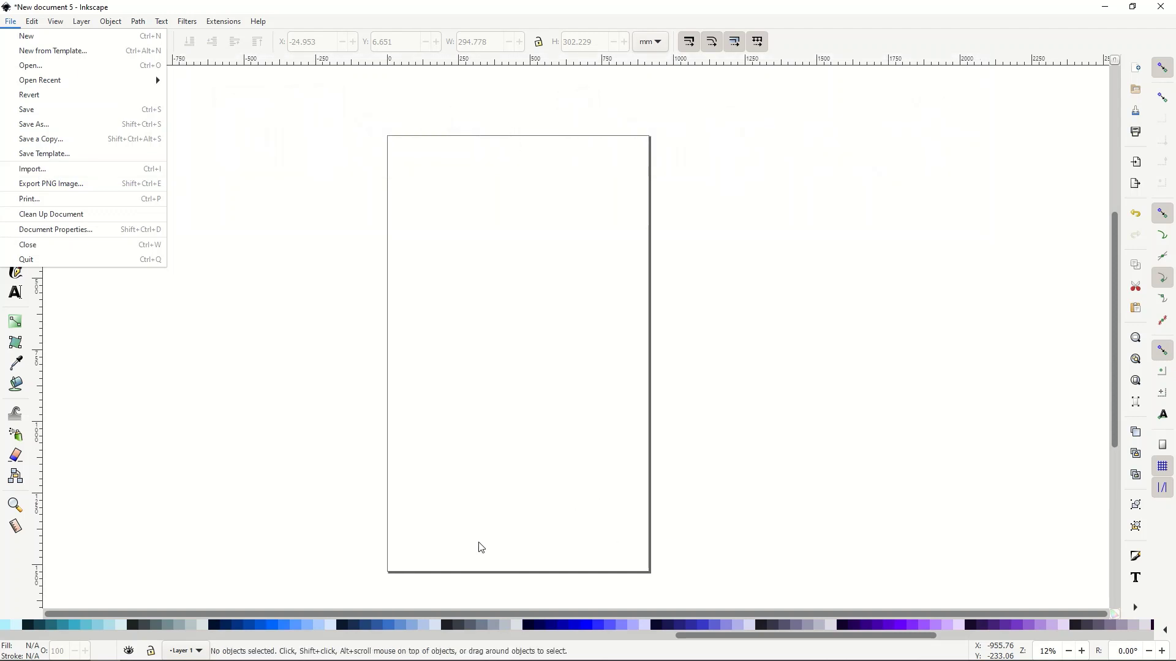
left_click(276, 445)
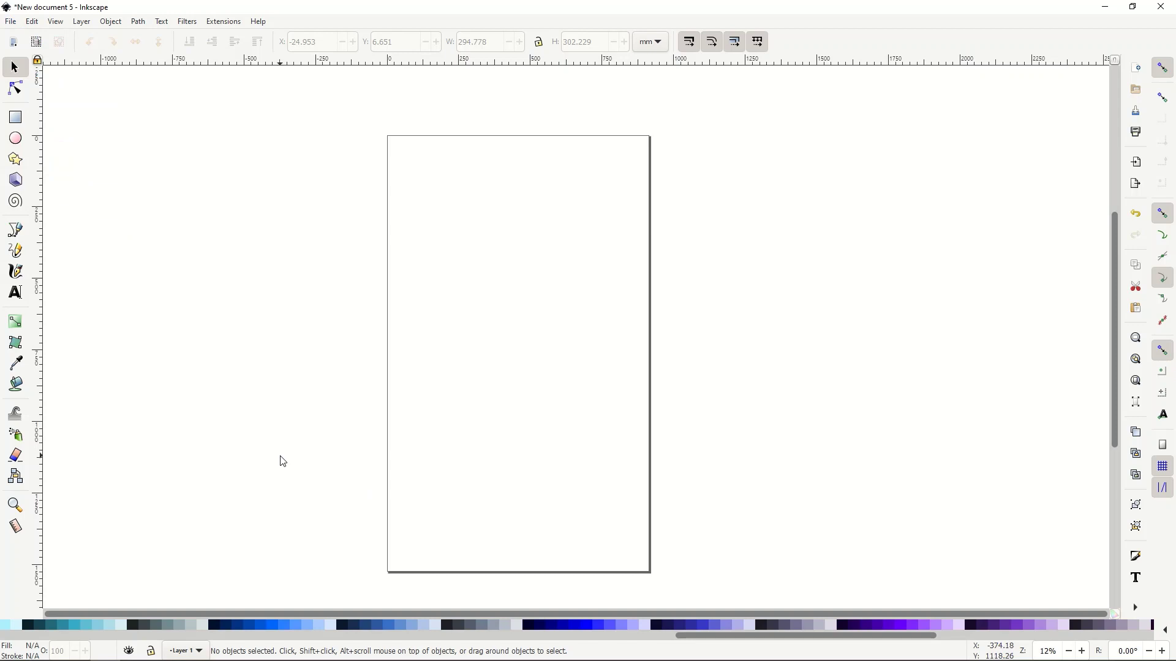
left_click(16, 117)
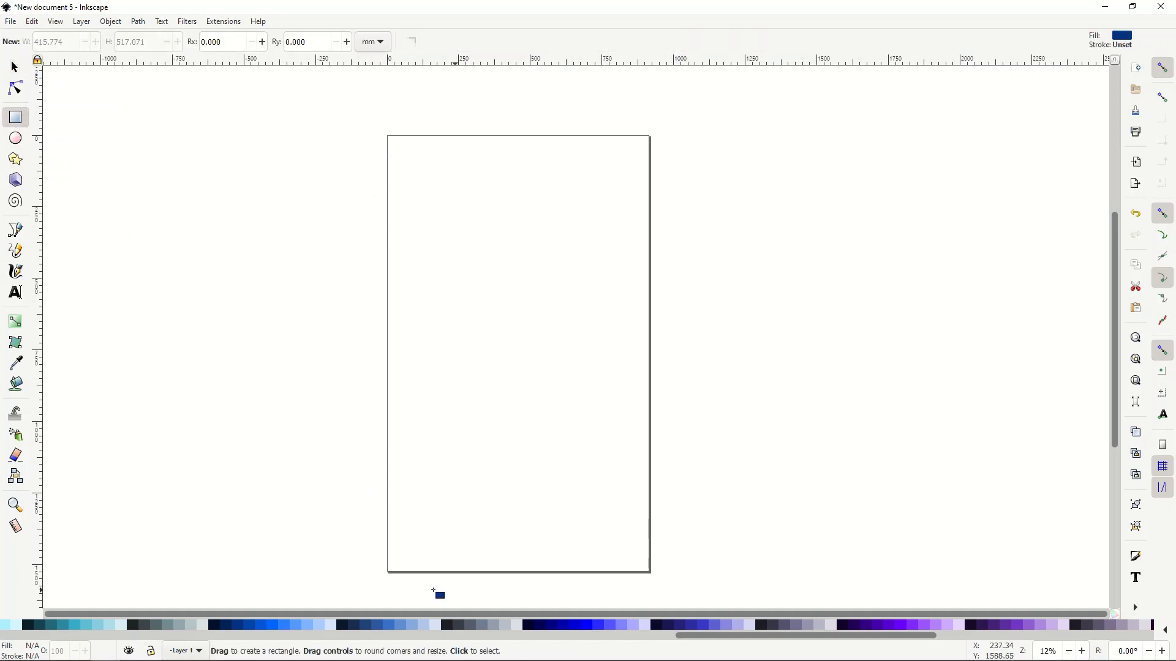
mouse_move(384, 132)
left_mouse_down()
mouse_move(444, 203)
mouse_move(602, 520)
mouse_move(655, 580)
left_mouse_up()
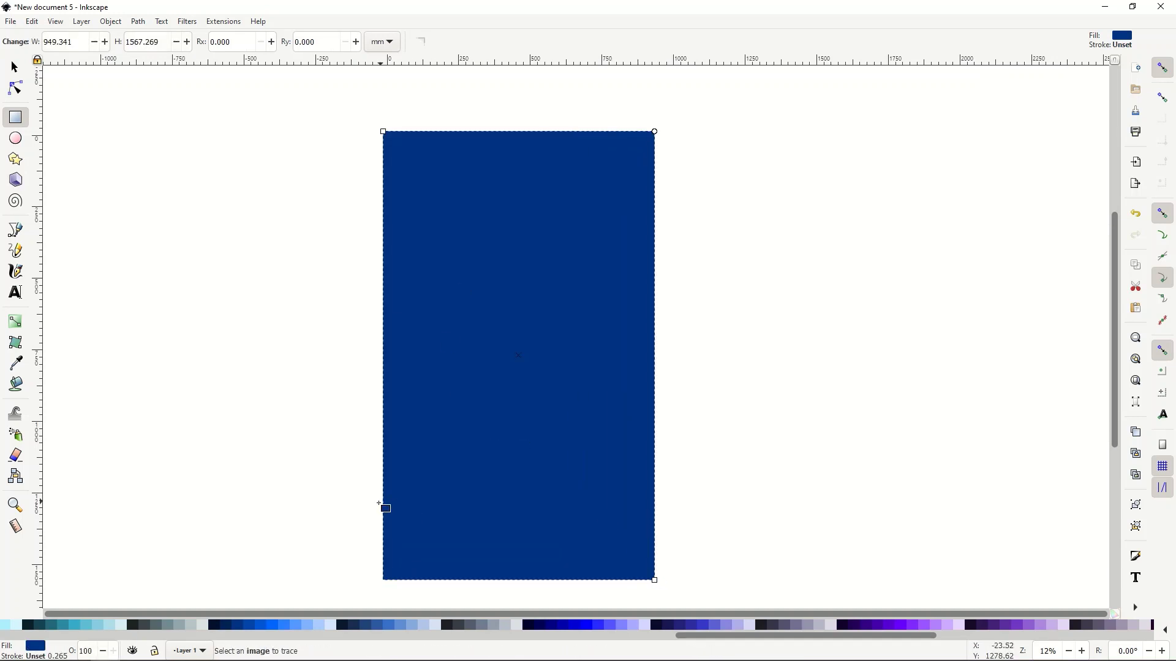
Add a new layer above the current one that holds the blue background
left_click(81, 22)
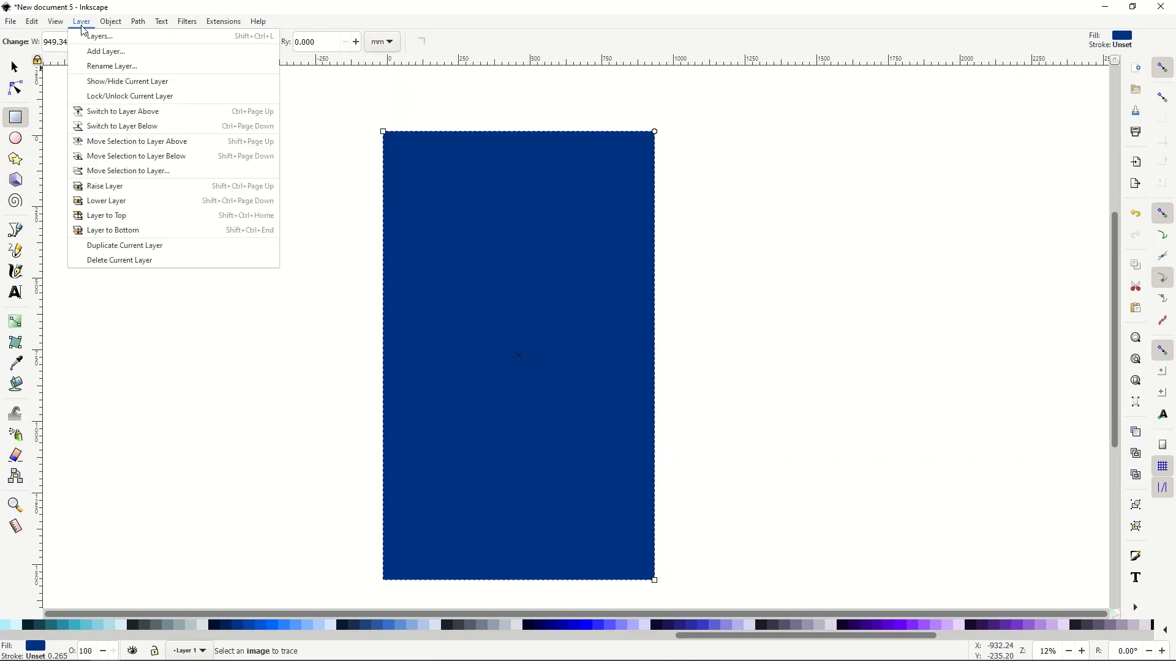
left_click(98, 51)
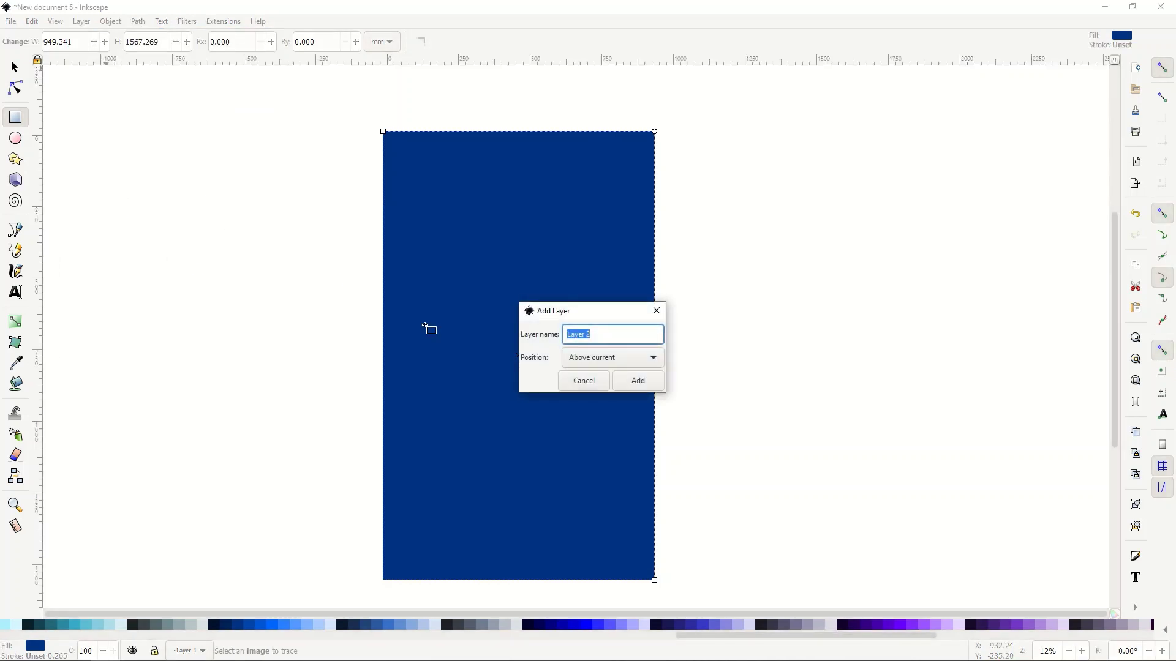
left_click(631, 381)
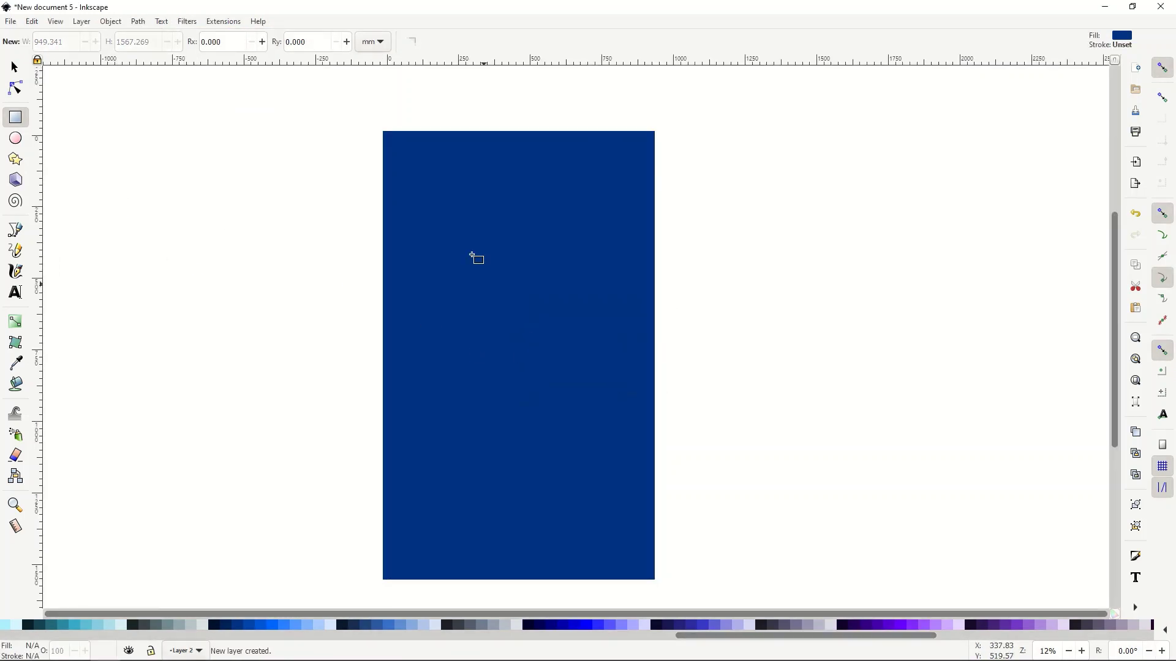
Import the SATURN V ROCKET BIG SVG as editable objects and place it beside the blue rectangle
left_click(10, 21)
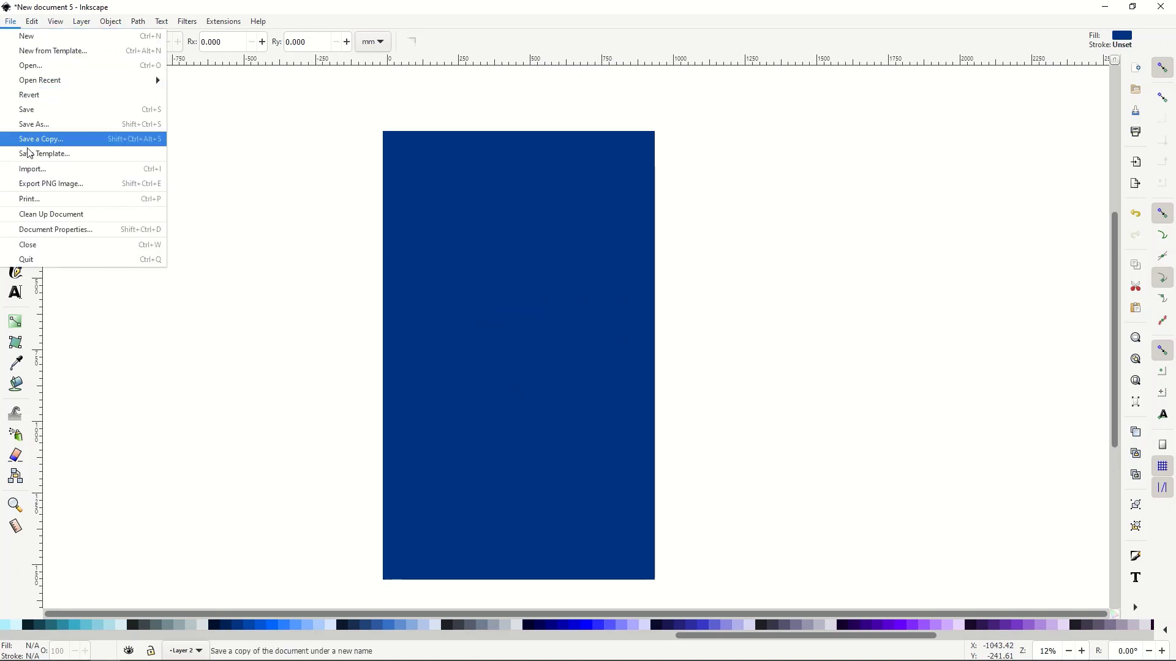
left_click(29, 176)
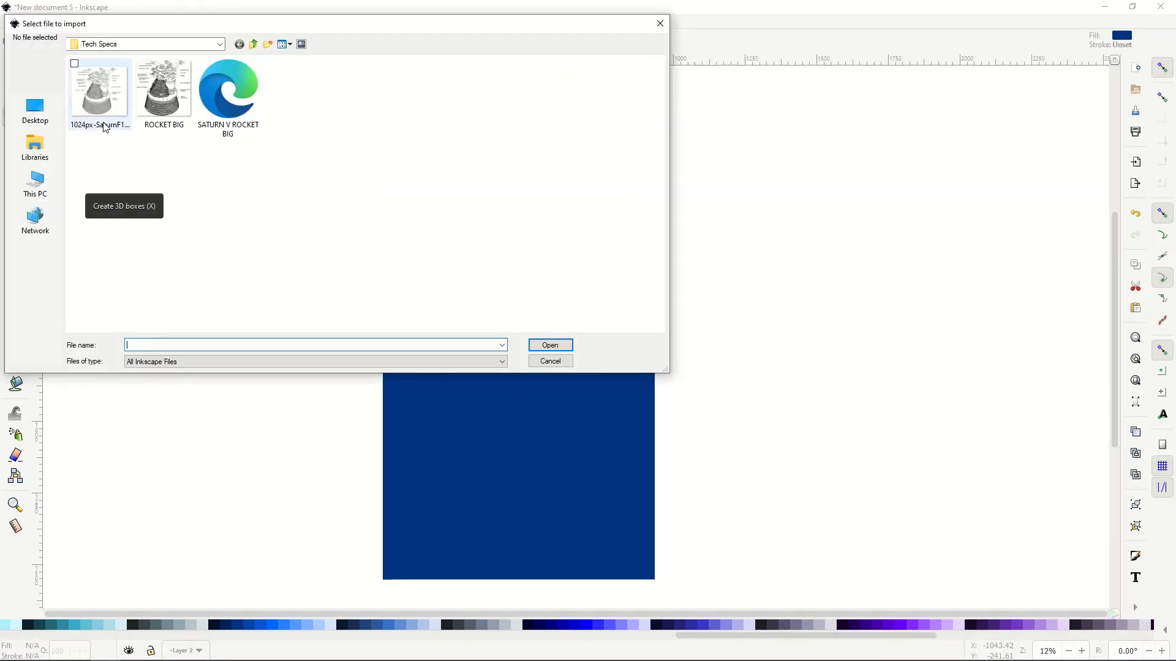
double_click(219, 91)
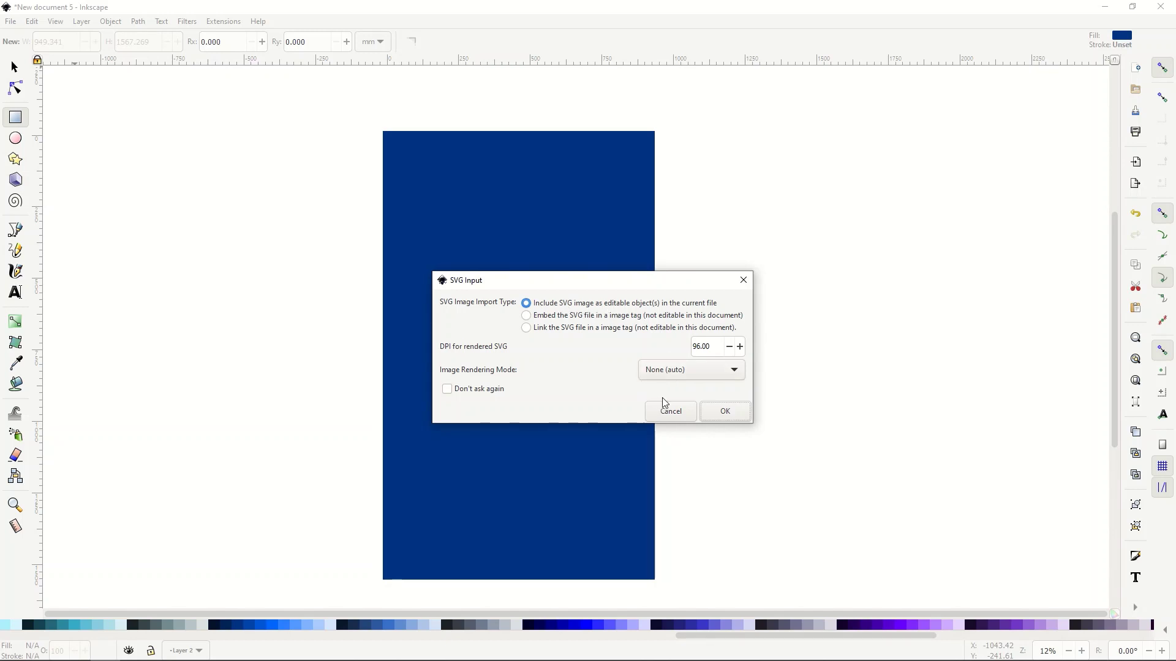
left_click(723, 411)
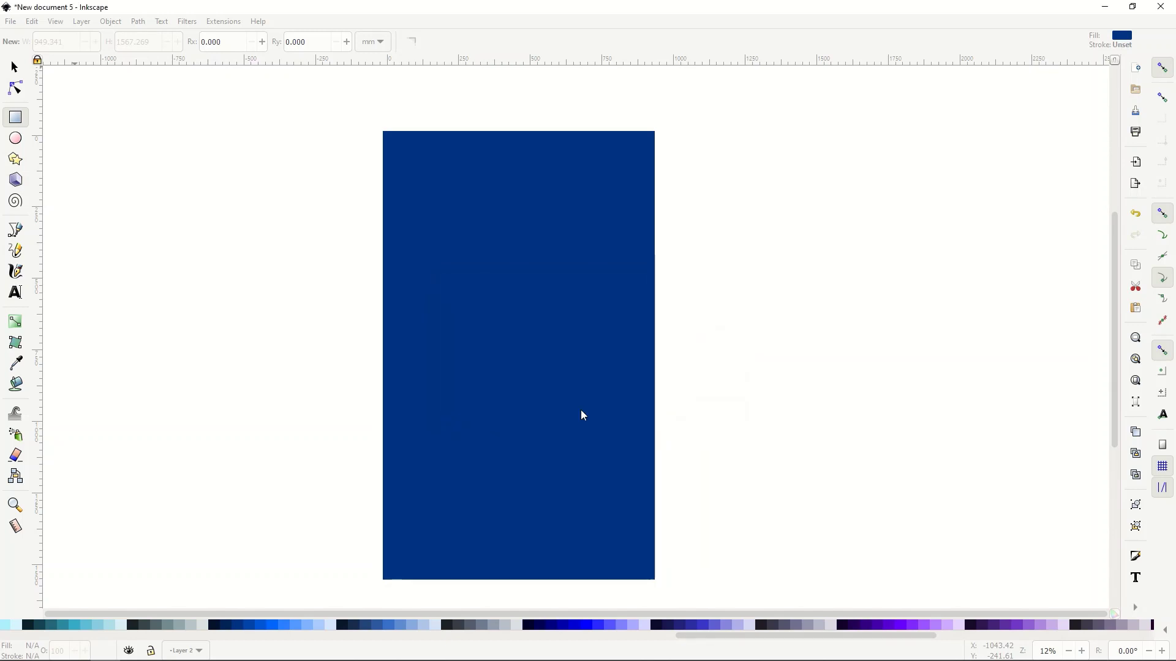
left_click_drag(217, 119, 321, 266)
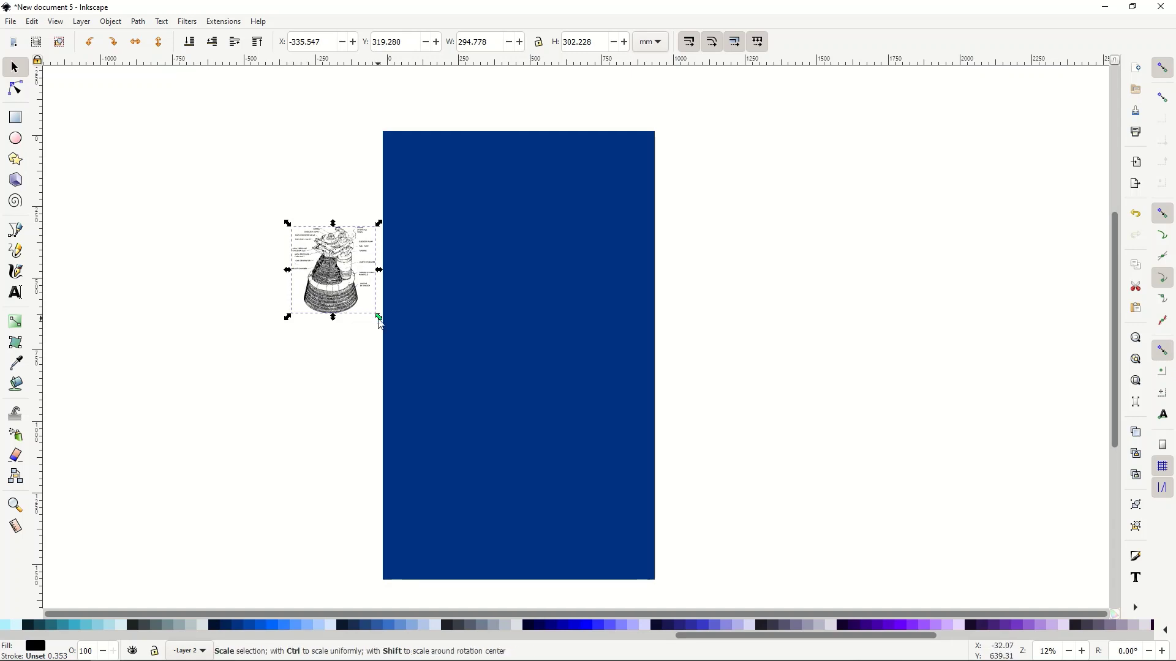
Scale the engine drawing to about 1052 by 1078 mm and position it over the lower part of the blue rectangle
mouse_move(379, 318)
left_mouse_down()
mouse_move(510, 491)
mouse_move(624, 612)
left_mouse_up()
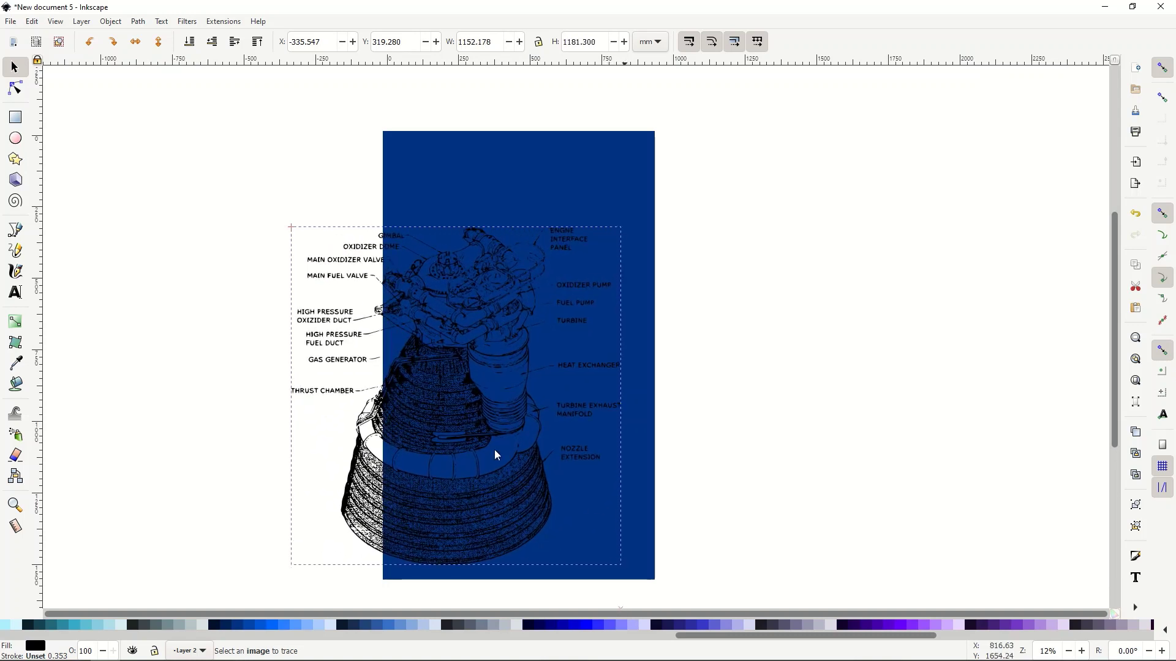
left_click_drag(487, 422, 511, 424)
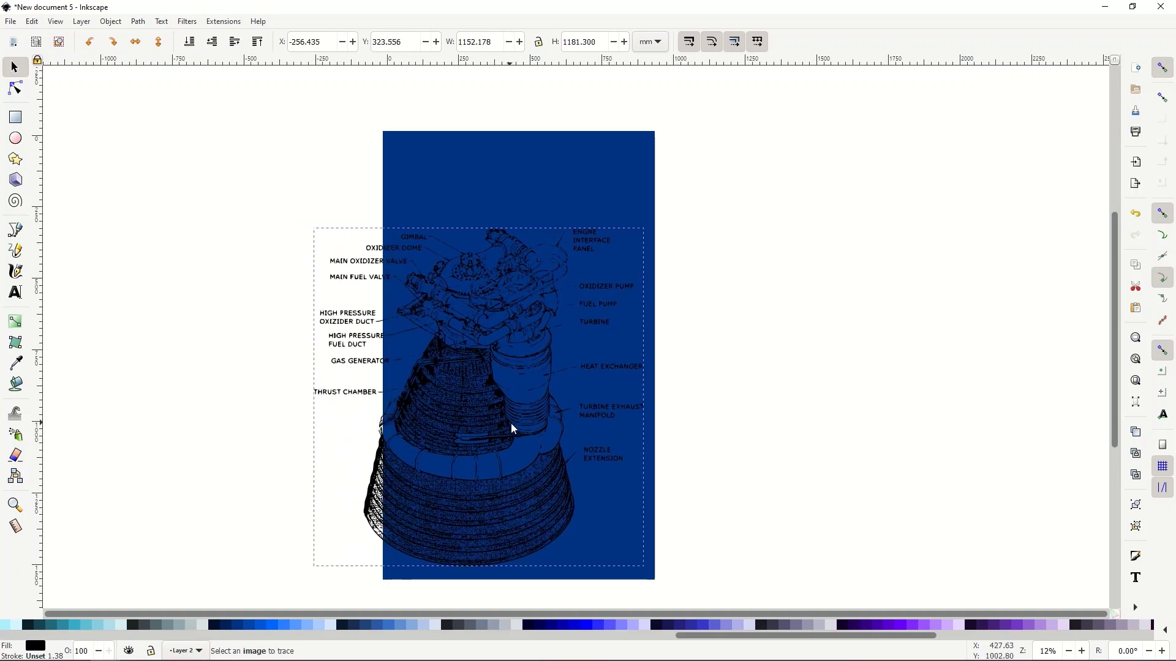
left_click_drag(311, 226, 343, 252)
left_click_drag(485, 350, 502, 344)
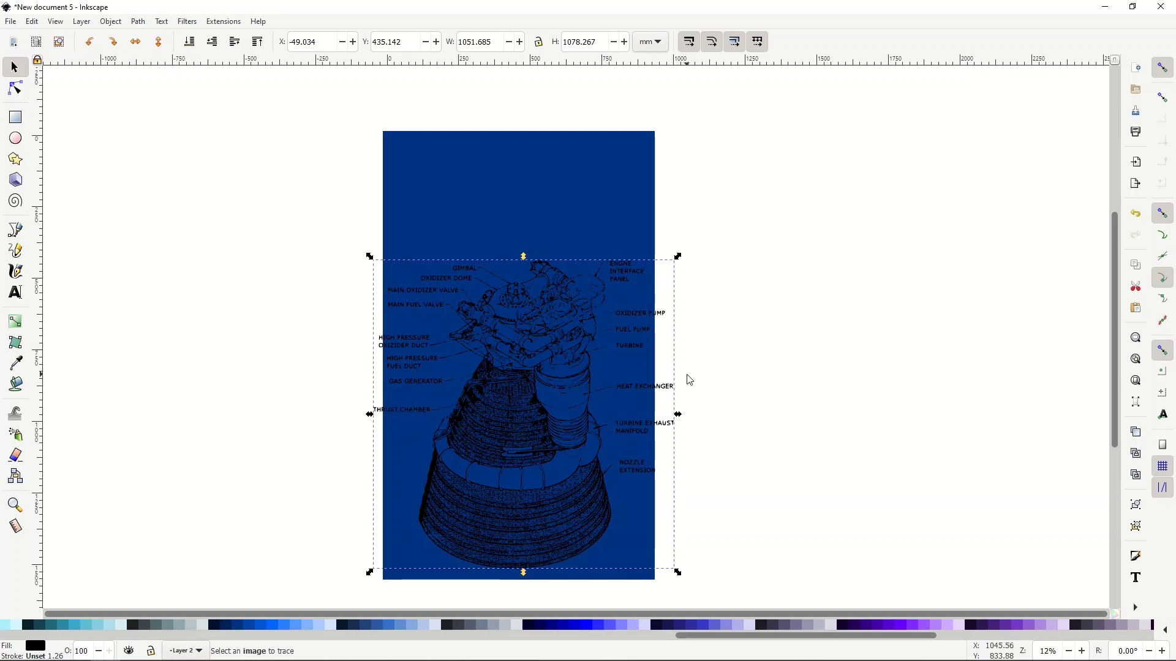
Fill the engine drawing with white so it contrasts with the blue background
scroll(677, 381, "down", 1)
scroll(677, 380, "down", 1)
scroll(677, 380, "up", 1)
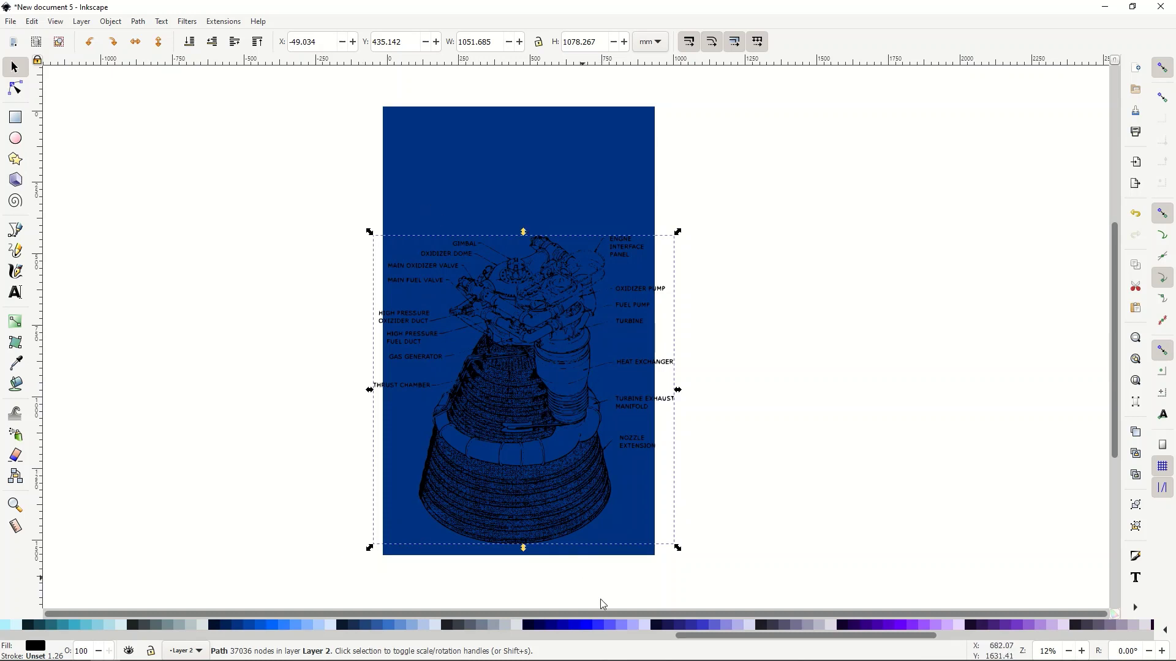
scroll(682, 640, "left", 1)
left_click_drag(682, 639, 7, 638)
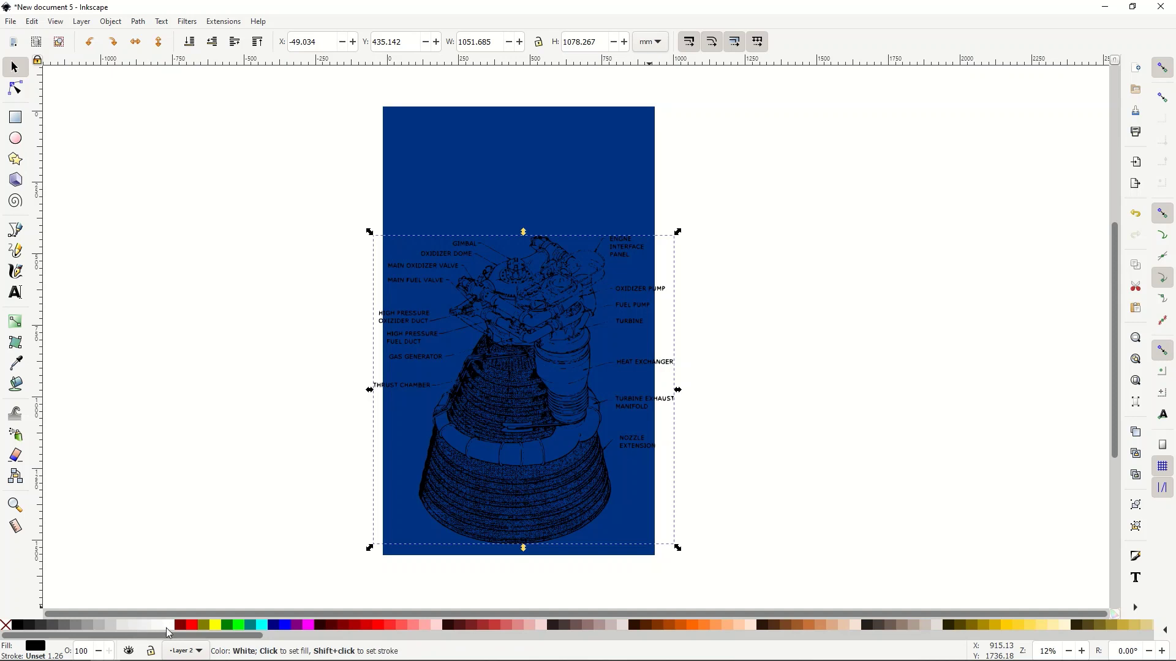
left_click(168, 629)
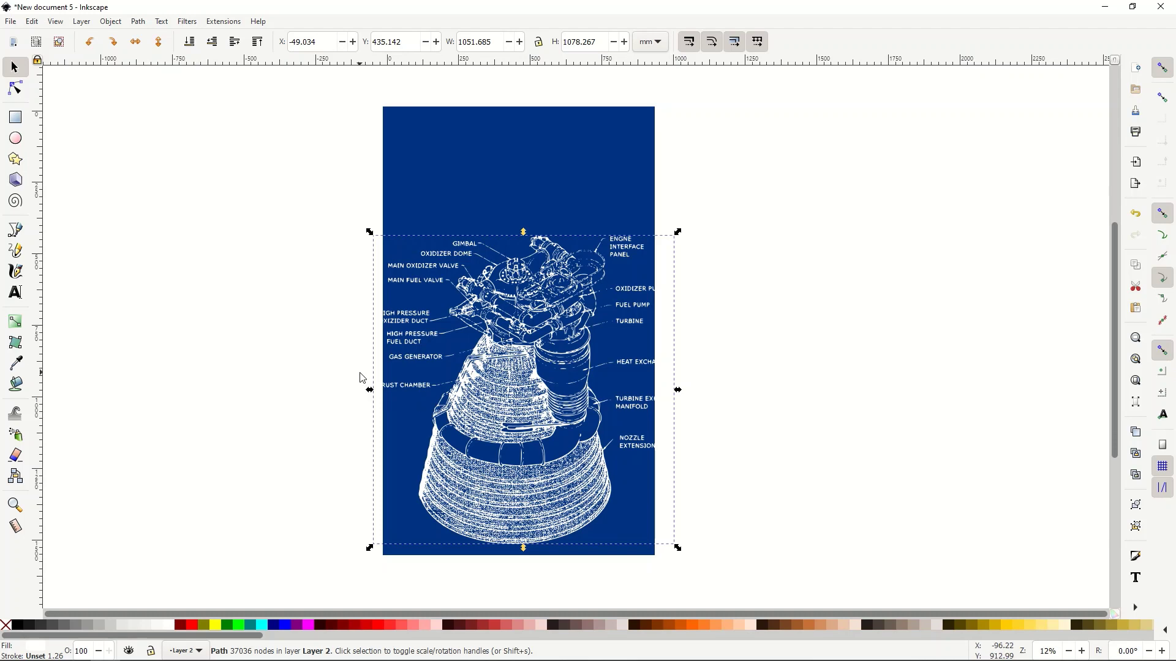
Delete the nodes of the traced "GAS GENERATOR" label from the engine drawing, keeping its leader line
scroll(362, 379, "up", 4)
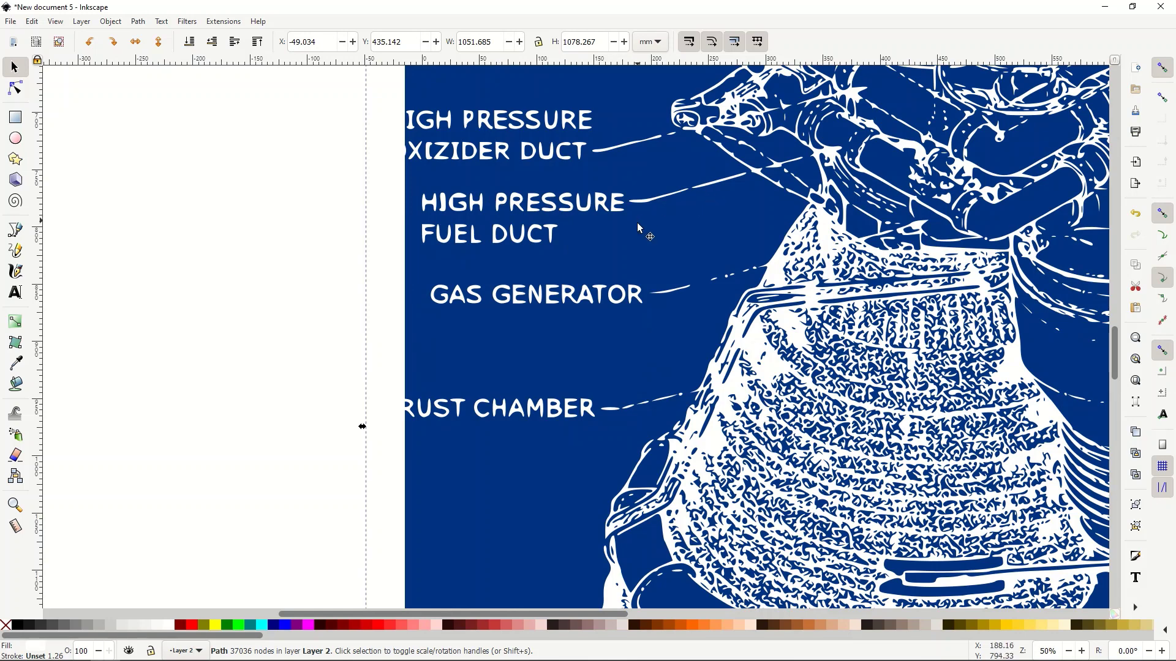
scroll(475, 263, "down", 1)
scroll(475, 264, "up", 2)
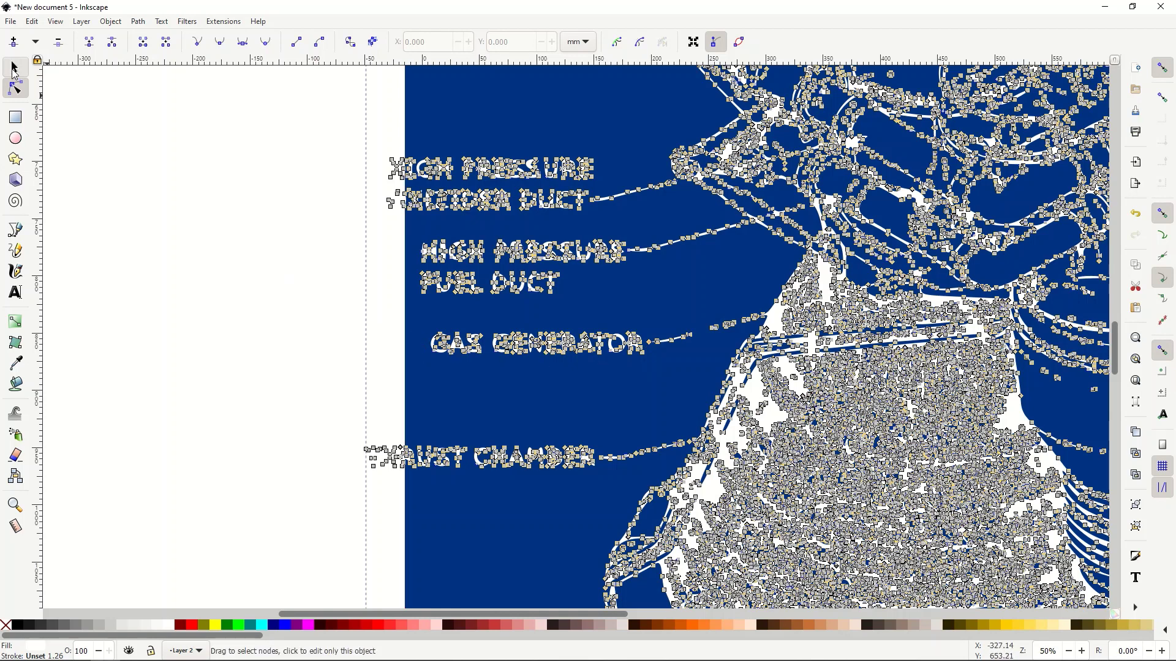
left_click(15, 68)
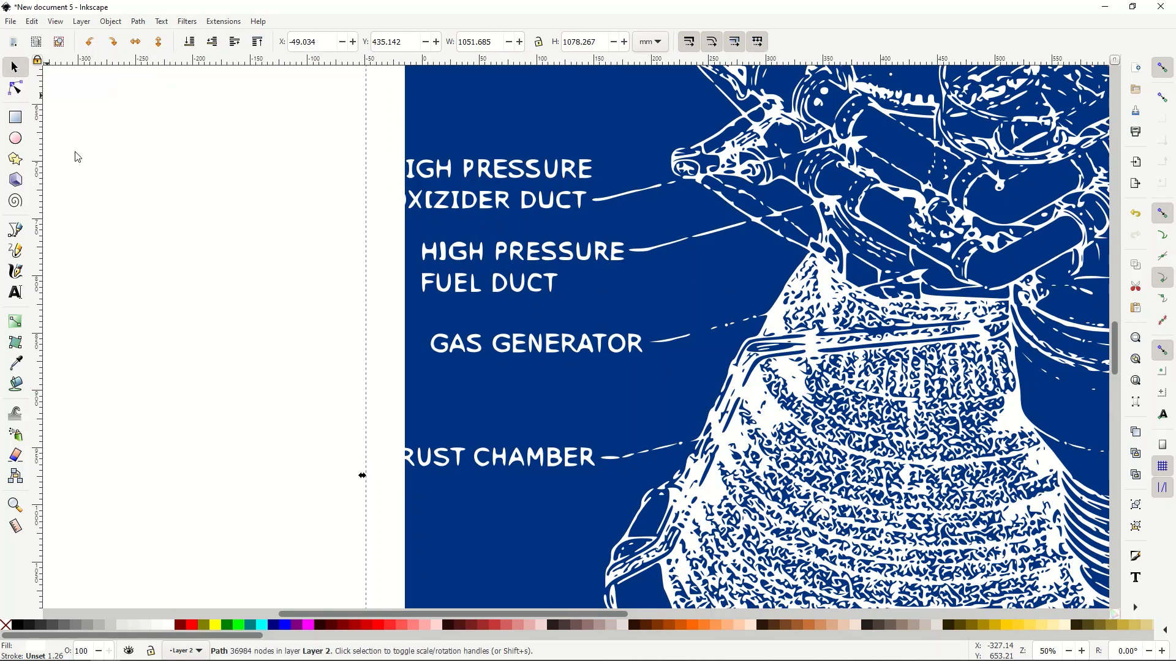
double_click(414, 334)
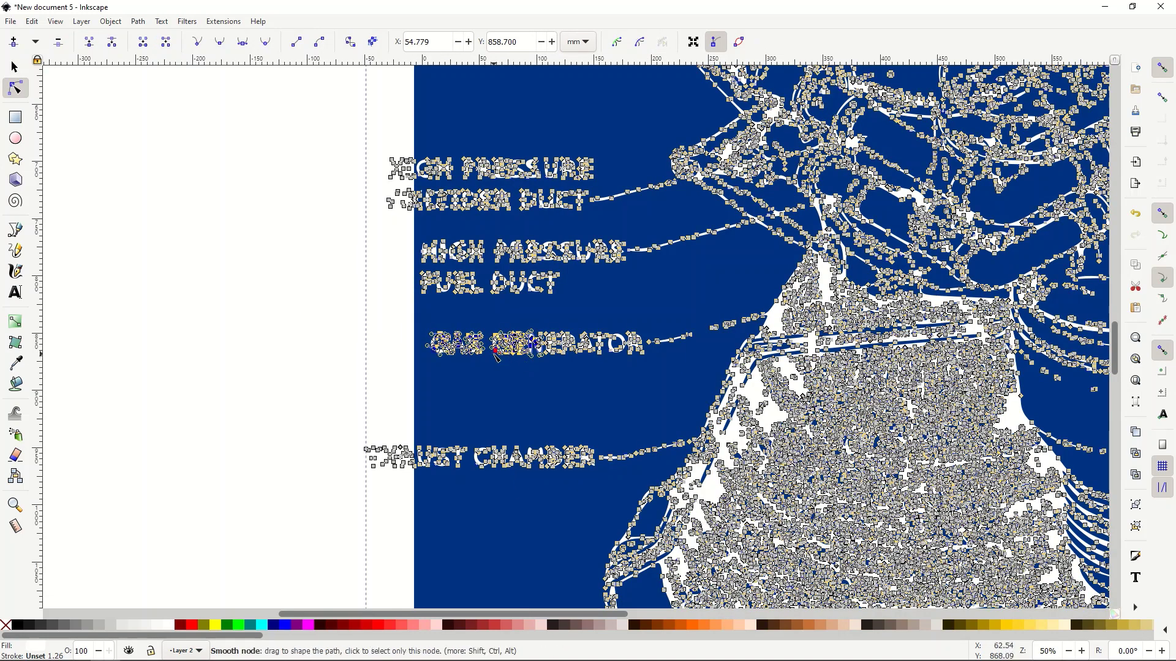
key("Delete")
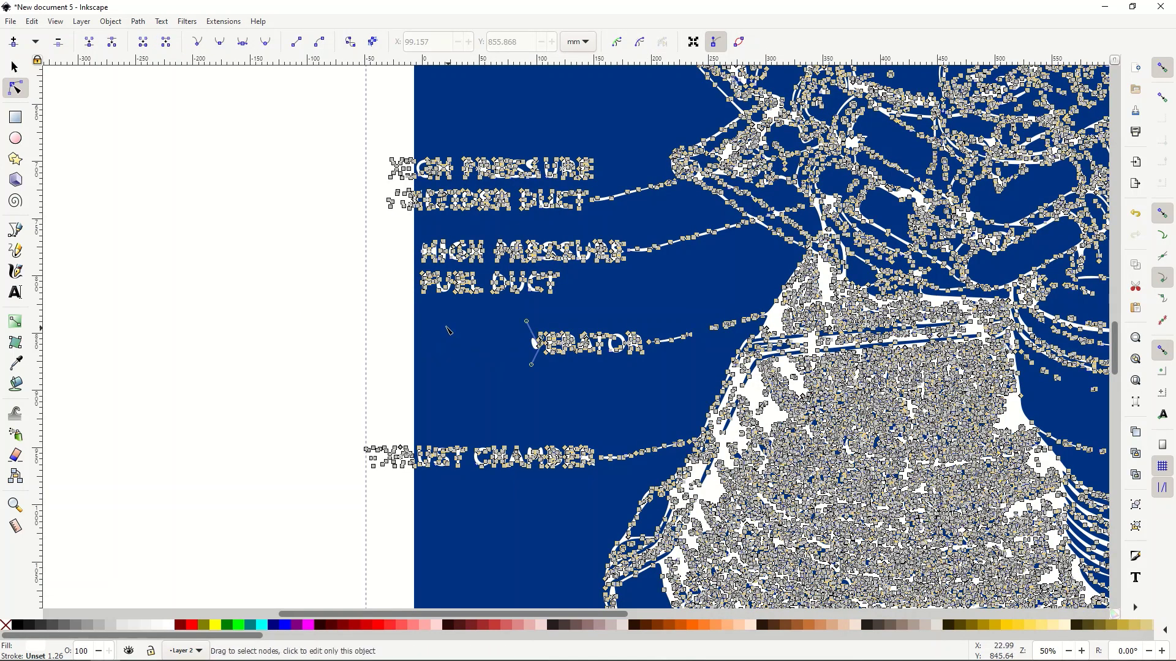
left_click_drag(447, 318, 647, 371)
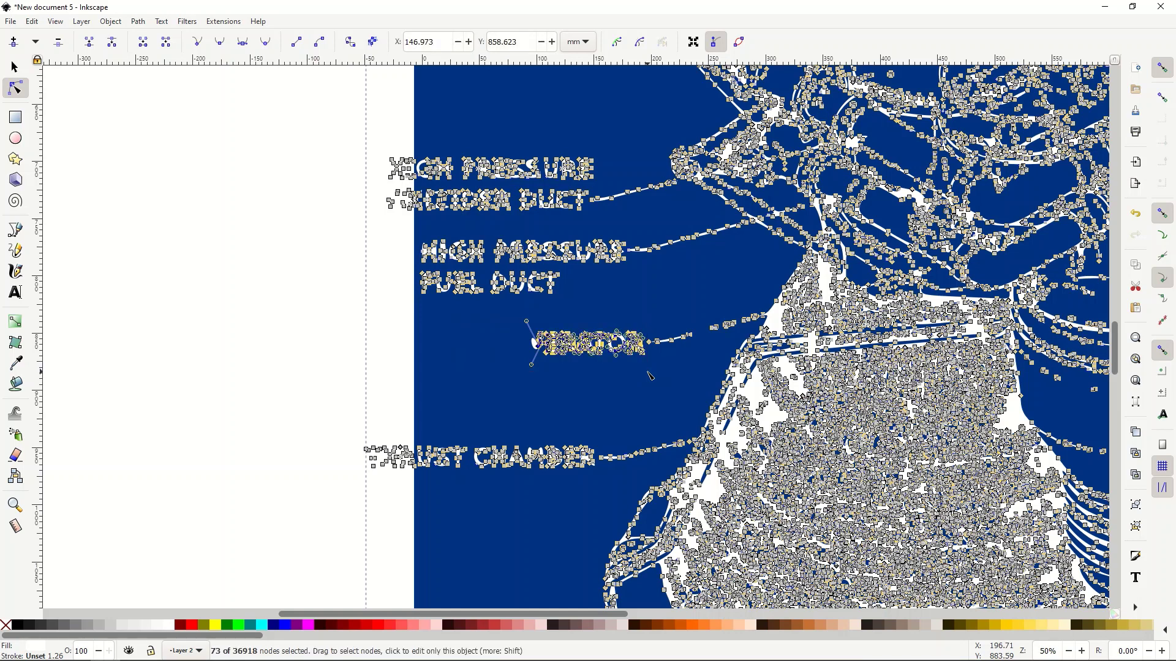
key("Delete")
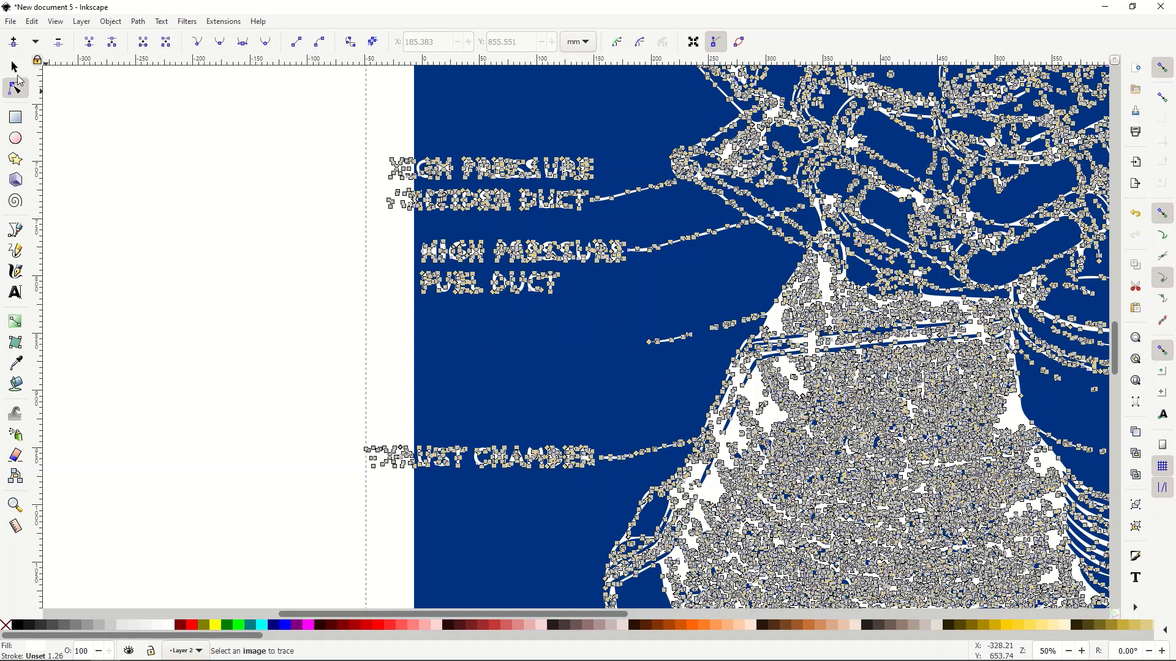
key("s")
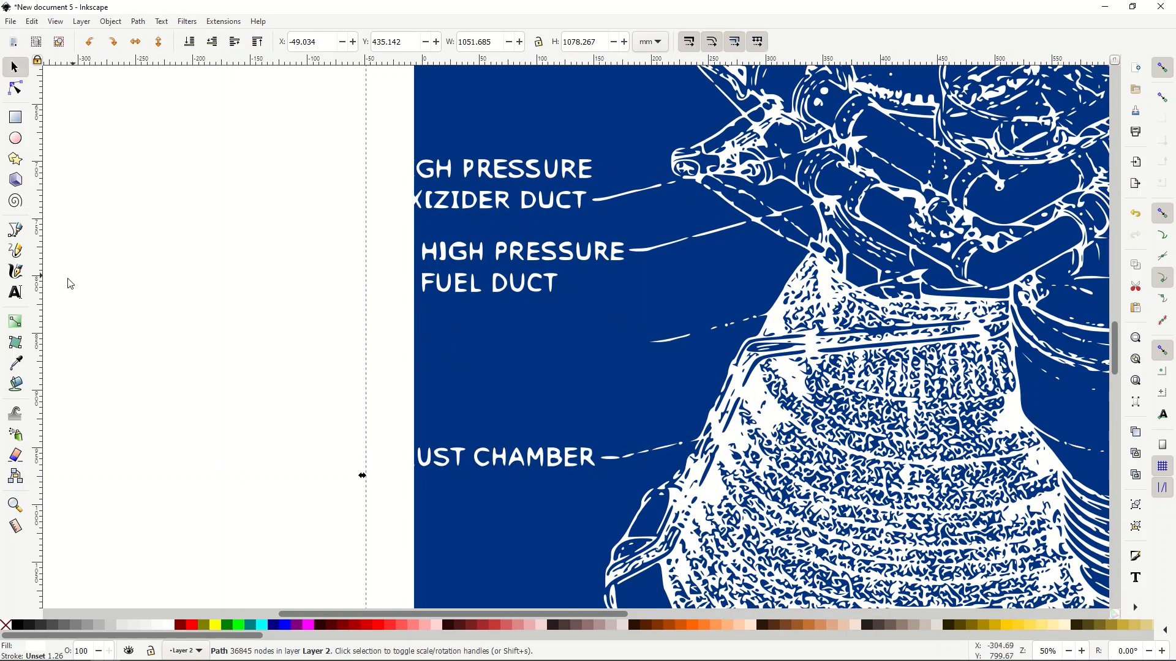
Add a text frame with "GAS GENERATOR" where the deleted traced label was
left_click(16, 294)
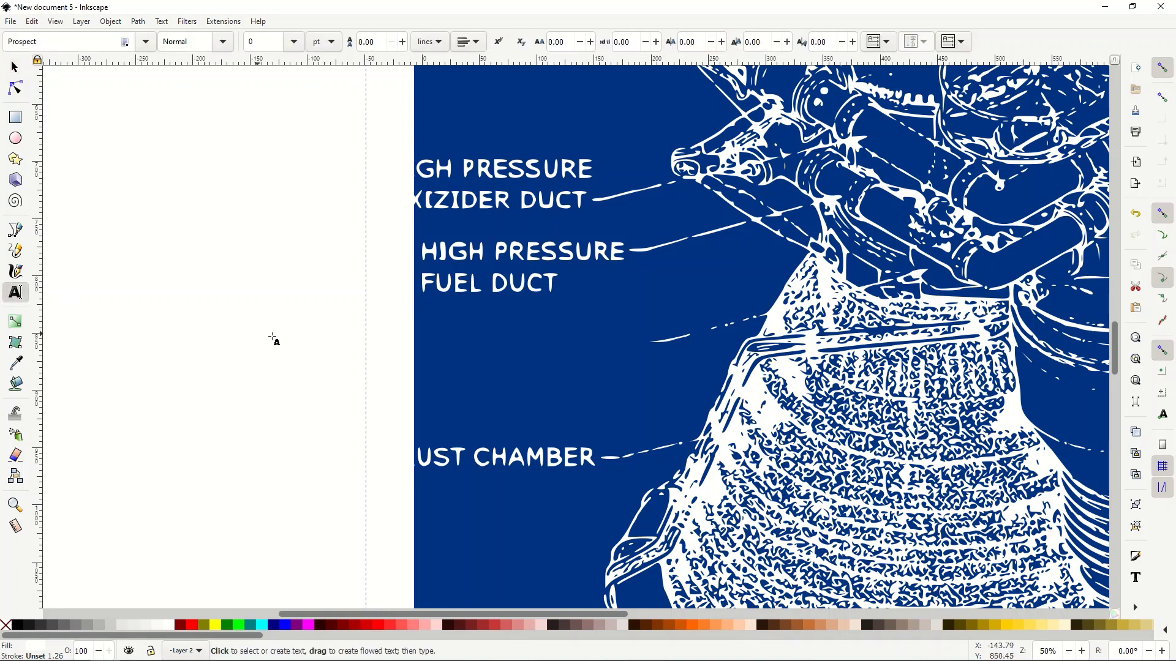
left_click_drag(421, 325, 644, 367)
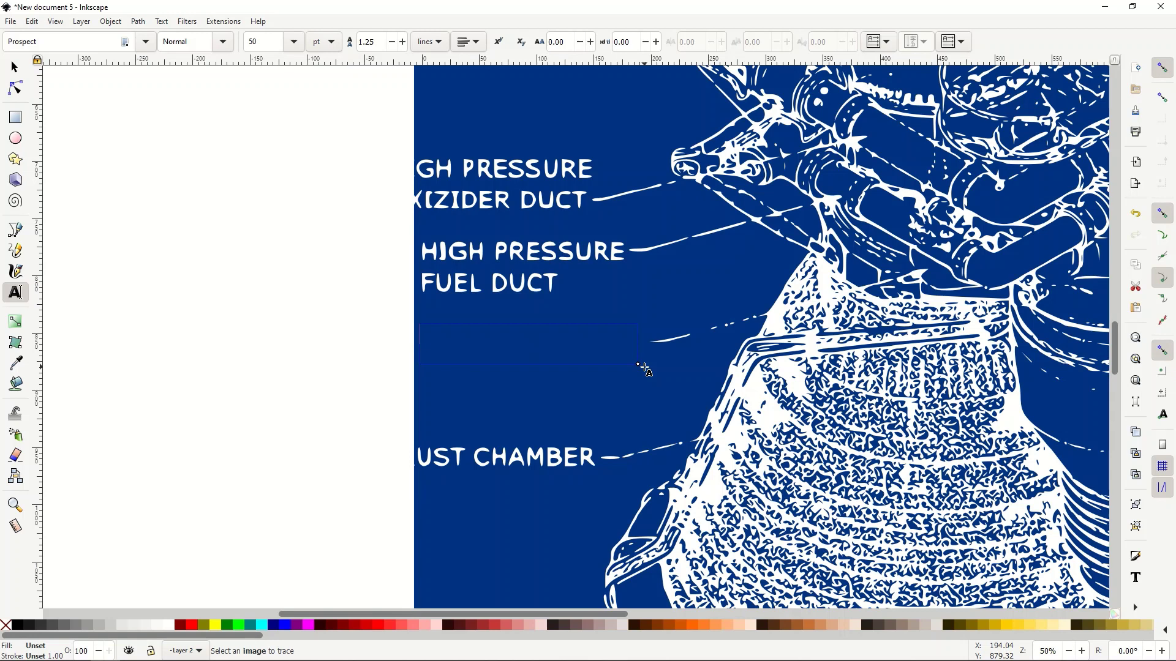
type("M")
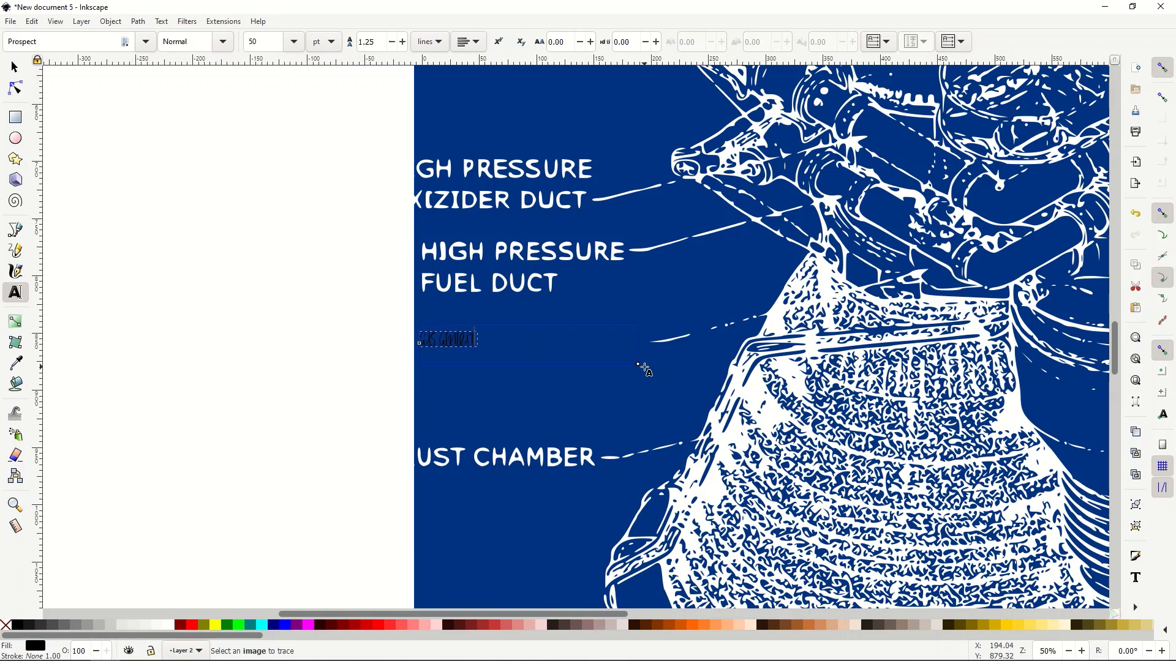
Set the "GAS GENERATOR" text to the Futura font and fill it with white
key("ctrl+a")
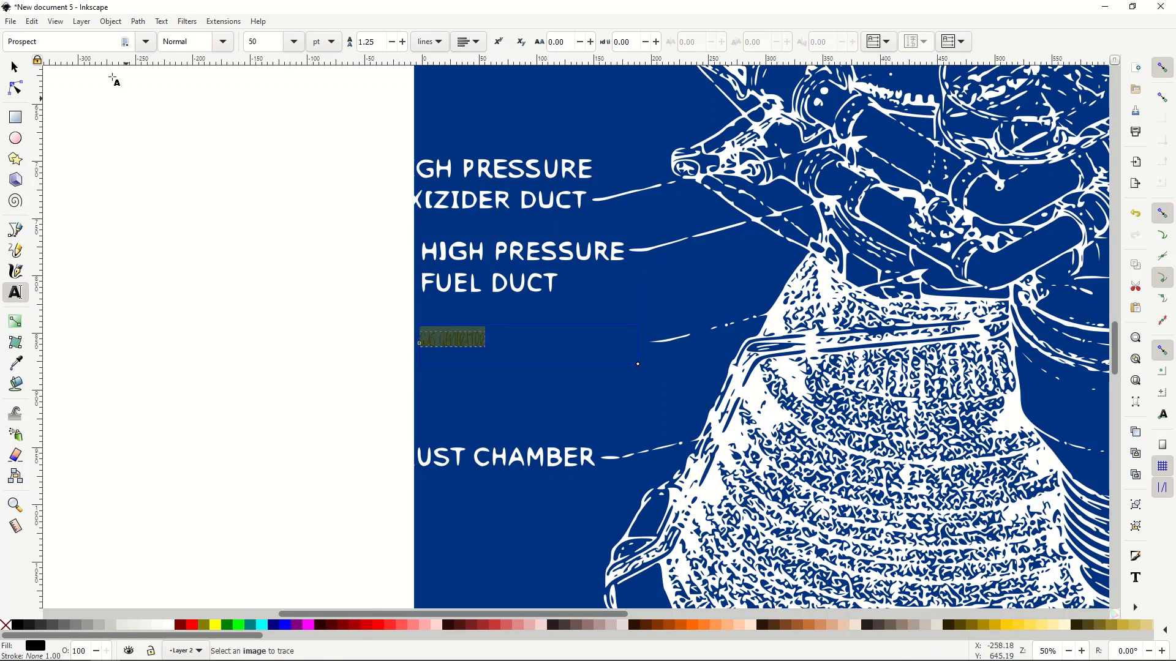
left_click(146, 47)
left_click(260, 286)
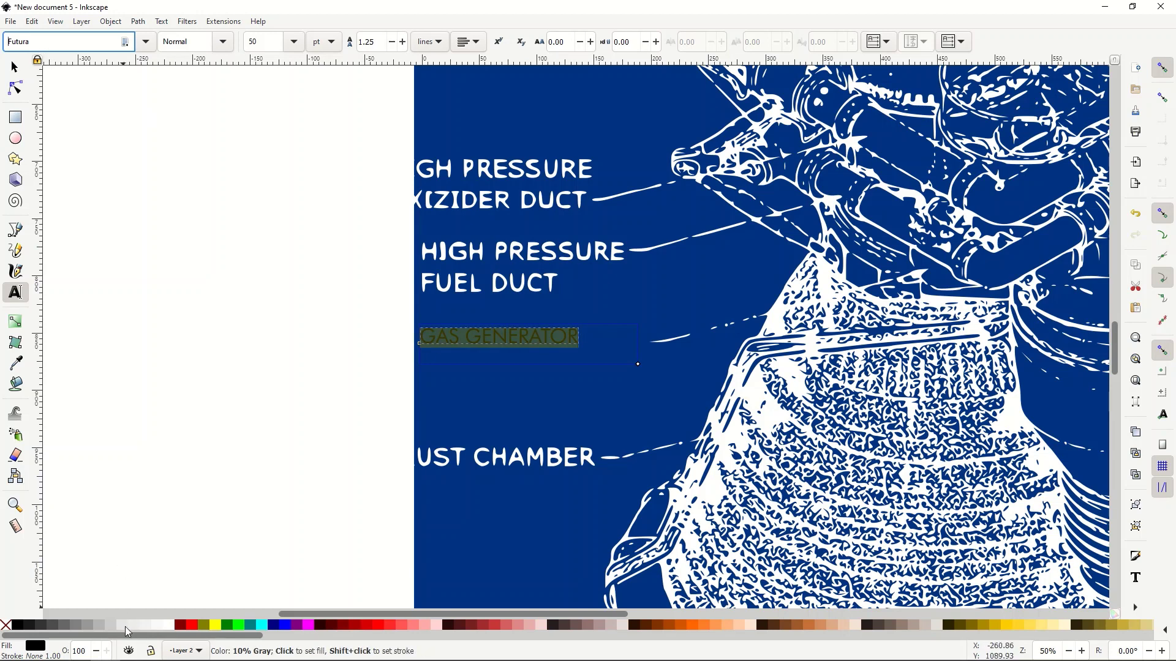
left_click(163, 626)
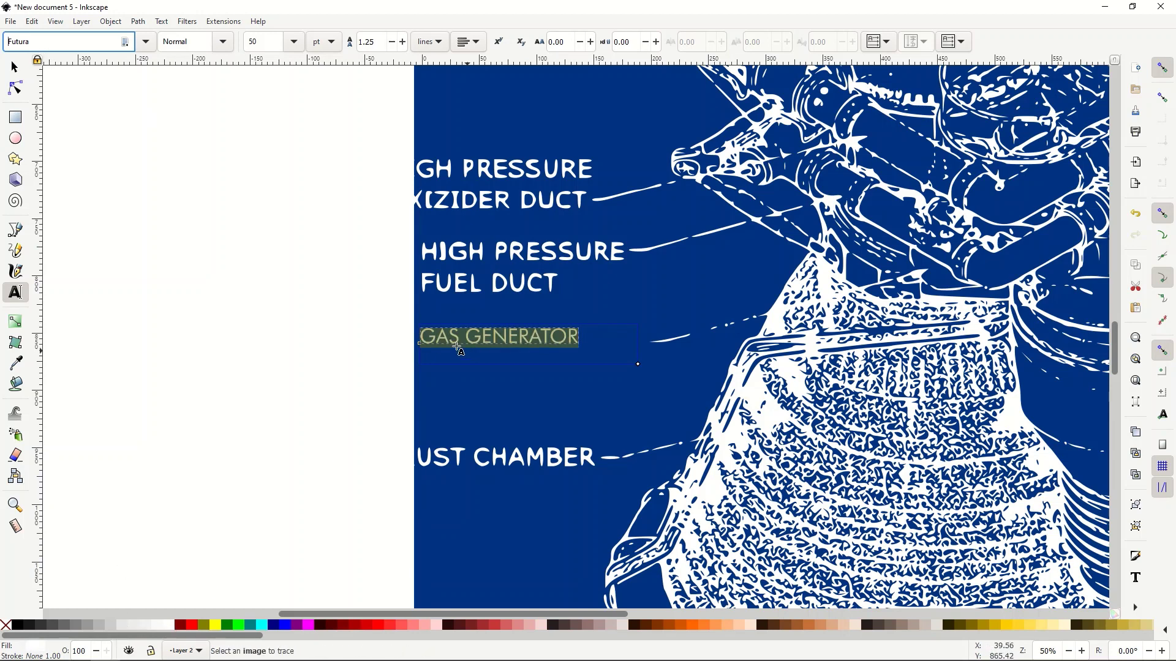
Move the new "GAS GENERATOR" label so that it ends beside its leader line
left_click(14, 68)
left_click_drag(165, 220, 195, 269)
left_click(439, 335)
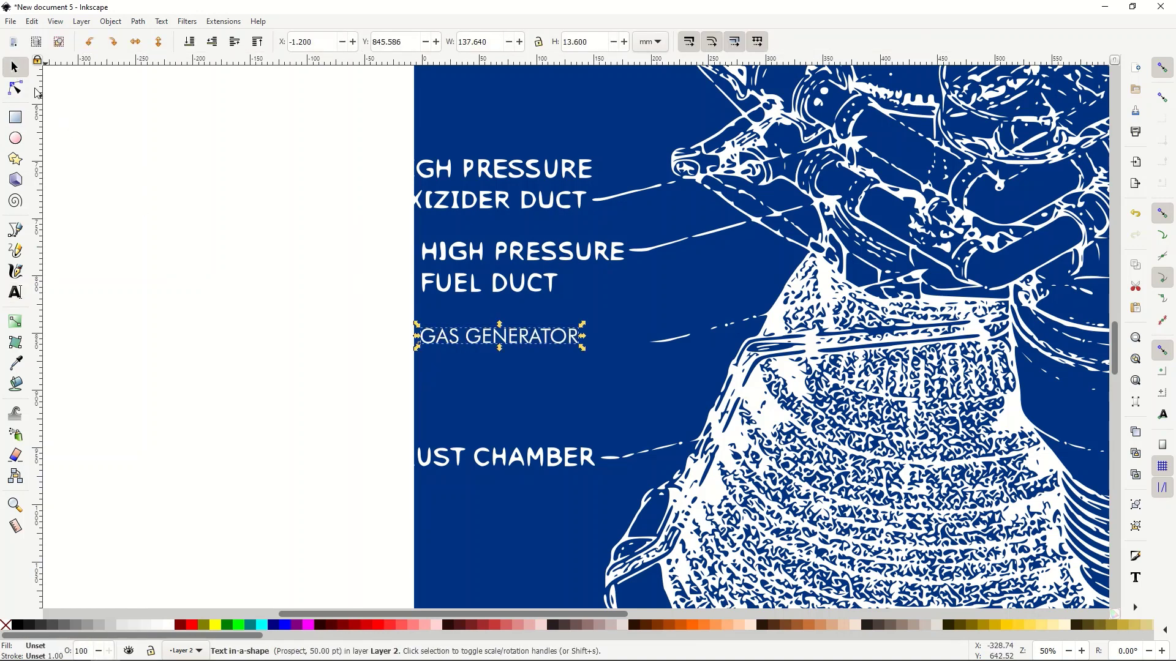
left_click_drag(456, 342, 507, 348)
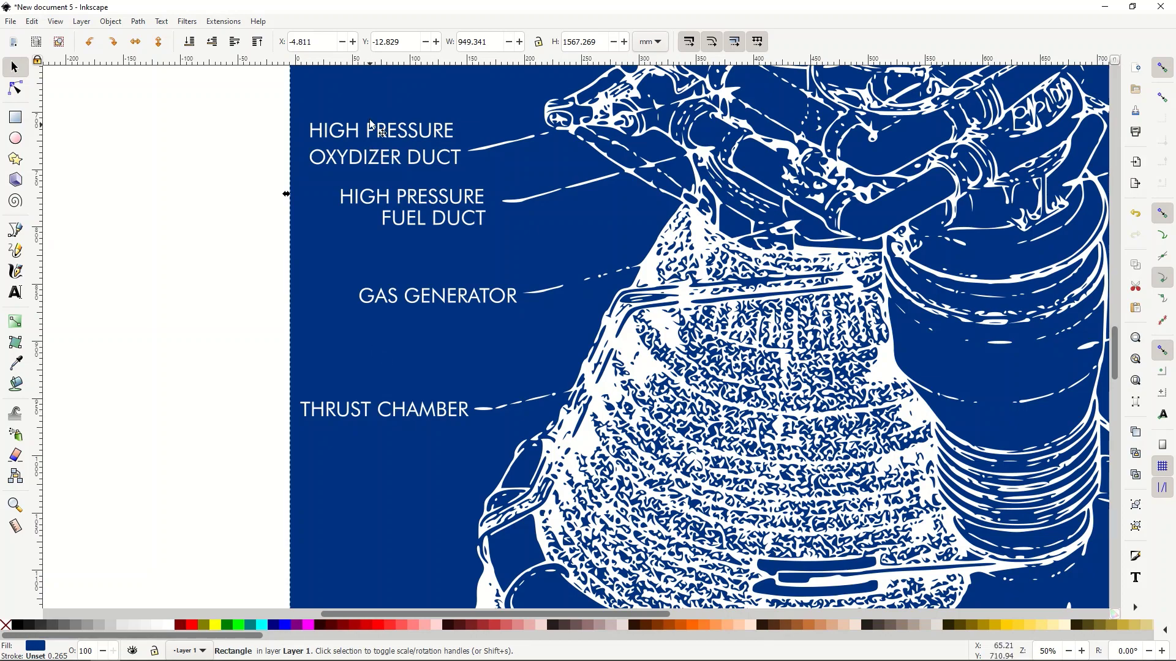
scroll(402, 392, "up", 5)
scroll(402, 389, "up", 2)
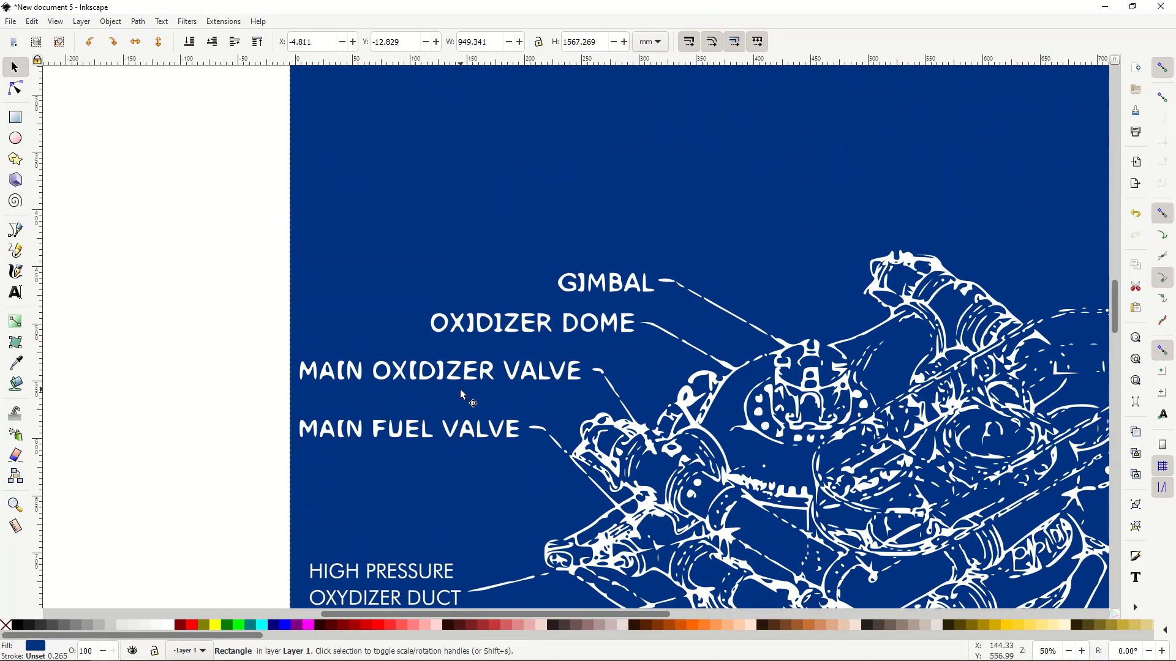
scroll(462, 380, "down", 1)
scroll(438, 374, "down", 5)
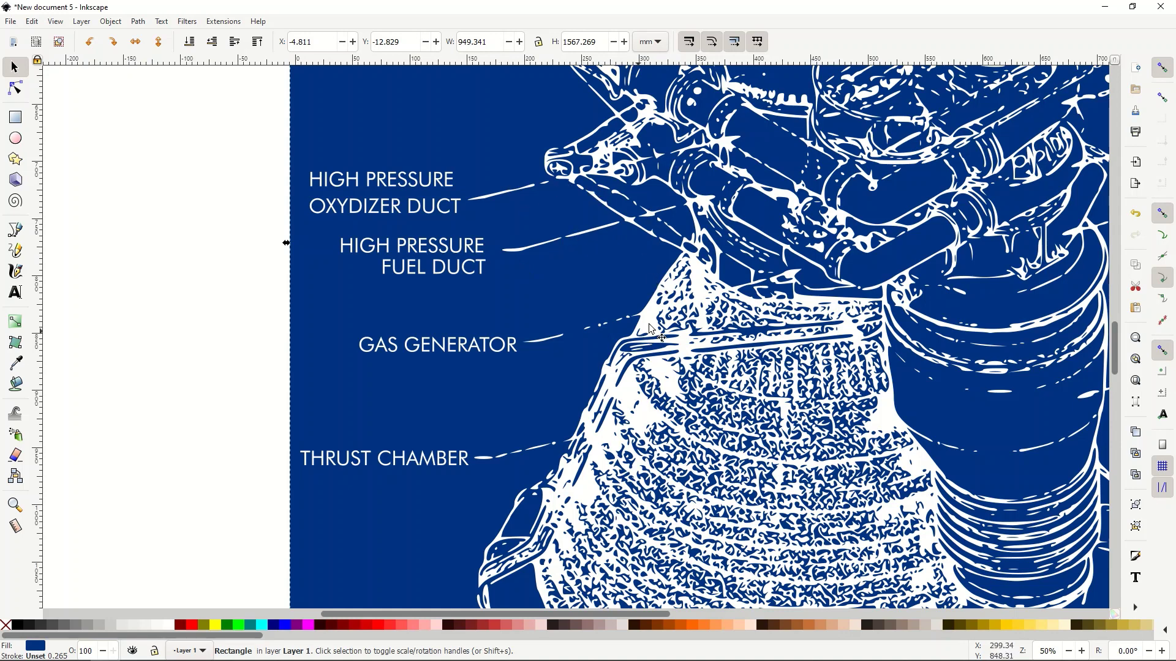
scroll(572, 379, "down", 1)
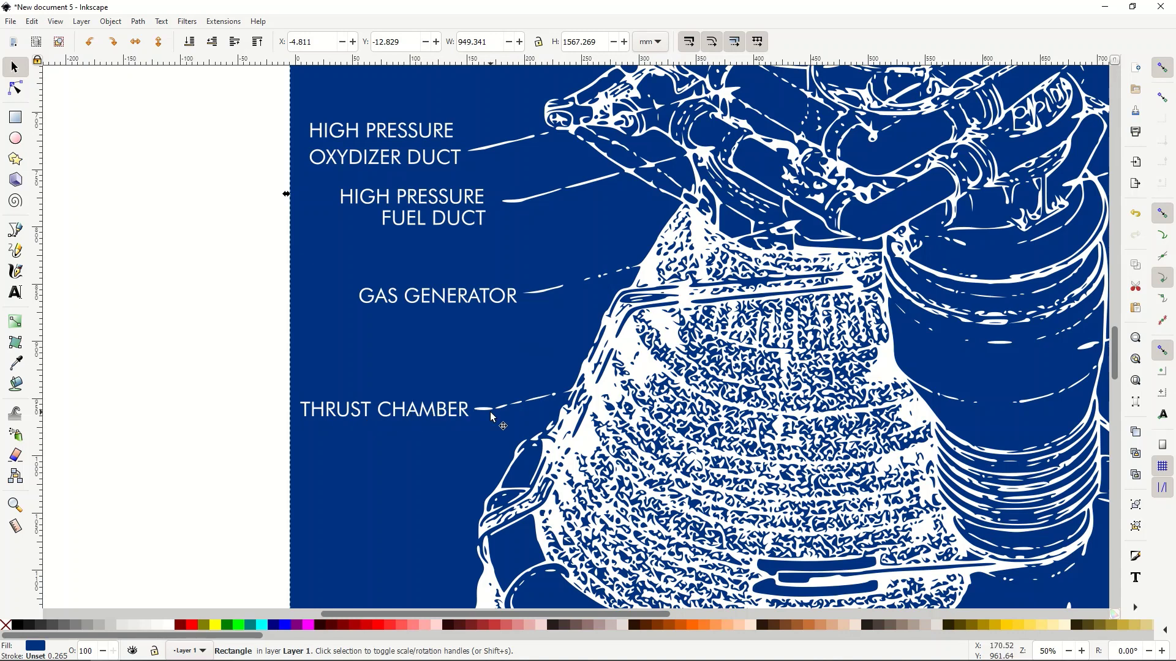
Delete the nodes of the traced leader line between the "THRUST CHAMBER" label and the engine
left_click(15, 88)
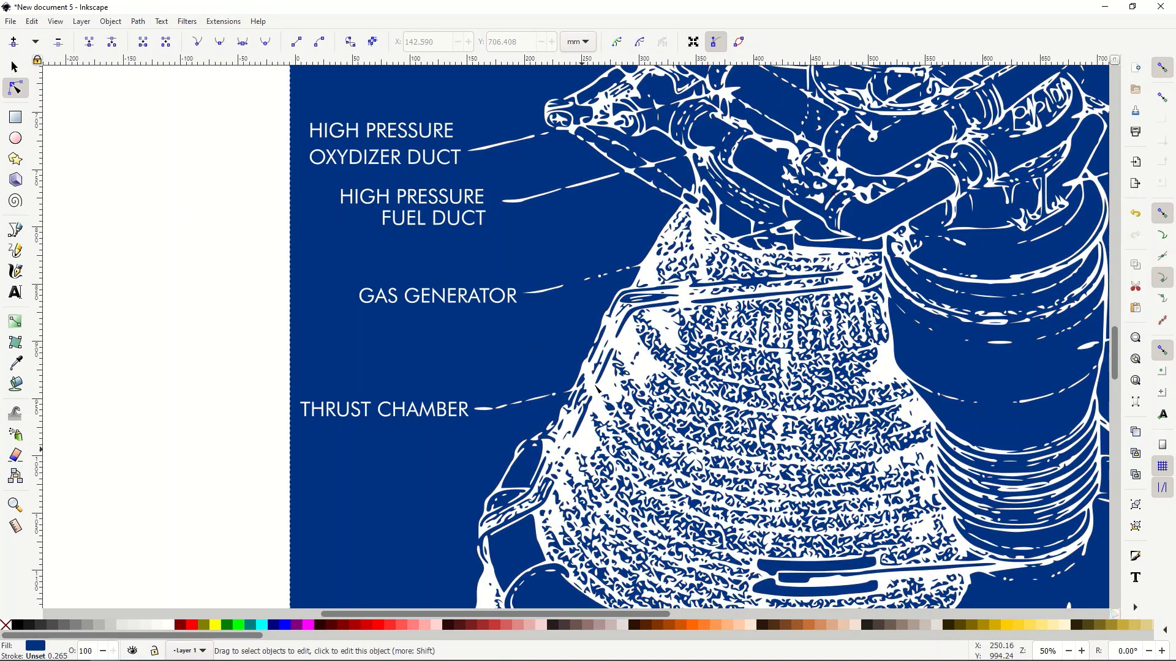
left_click(504, 410)
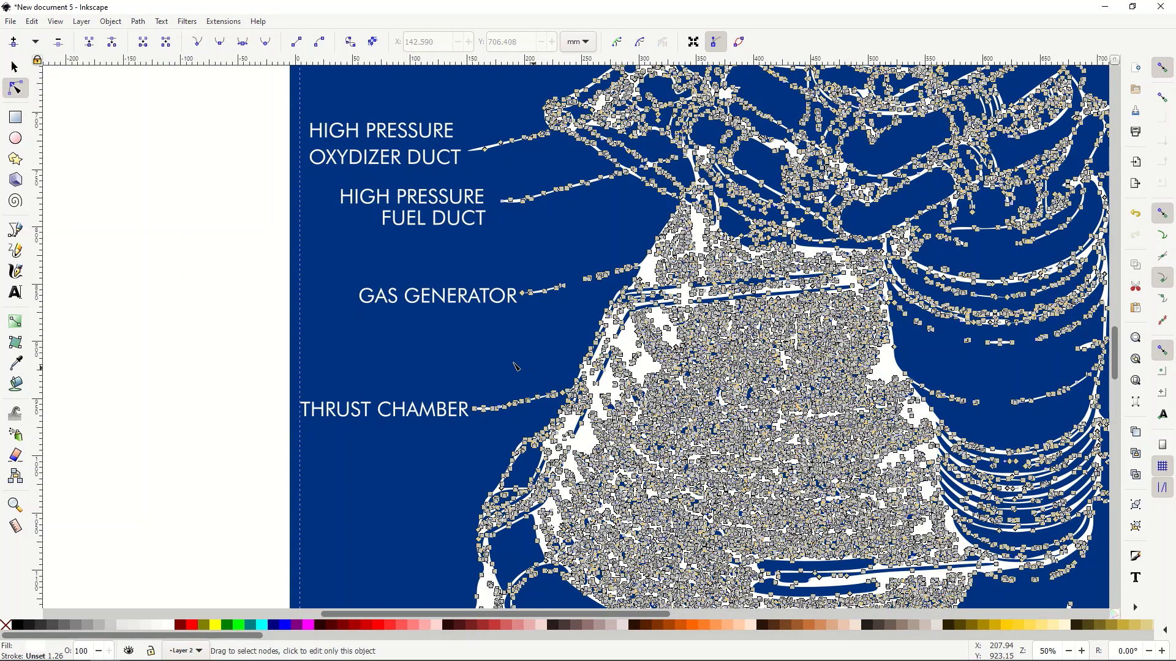
scroll(514, 366, "up", 1, "ctrl")
scroll(515, 370, "up", 2, "ctrl")
scroll(513, 377, "down", 2)
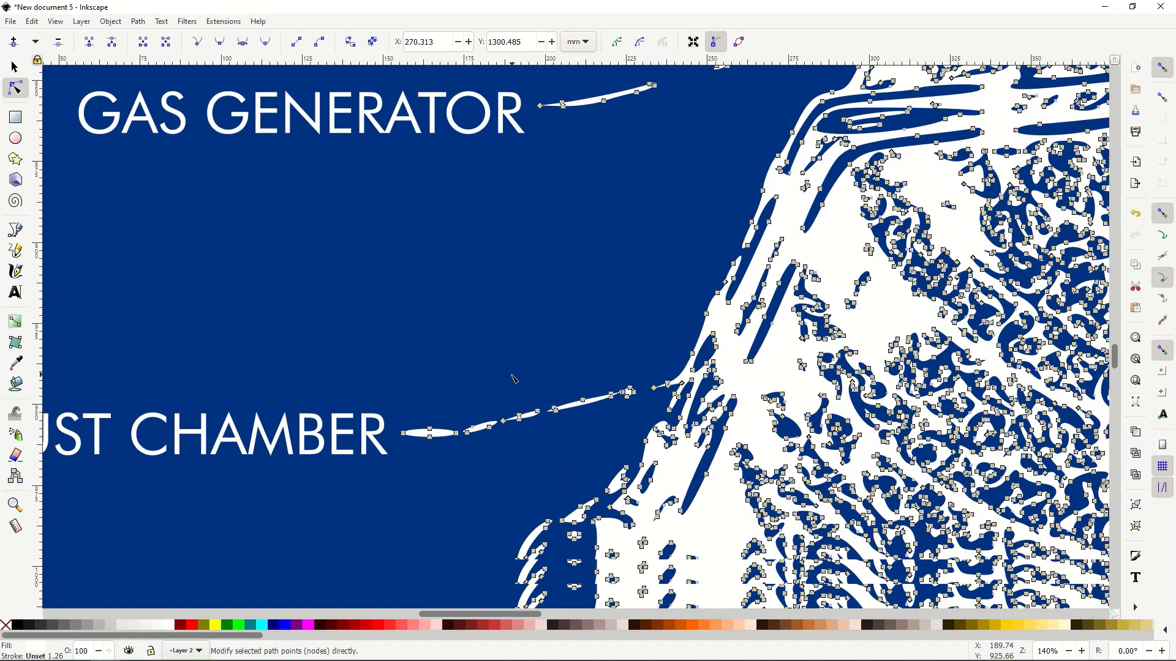
scroll(513, 379, "down", 4)
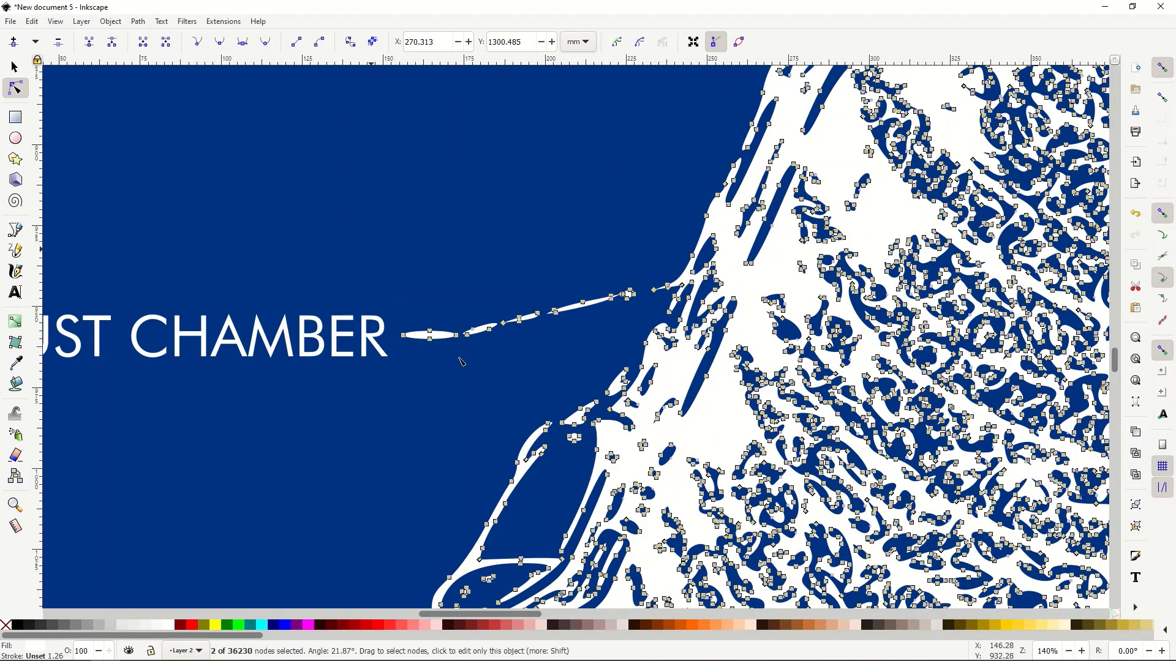
left_click_drag(644, 313, 542, 288)
left_click_drag(392, 286, 645, 343)
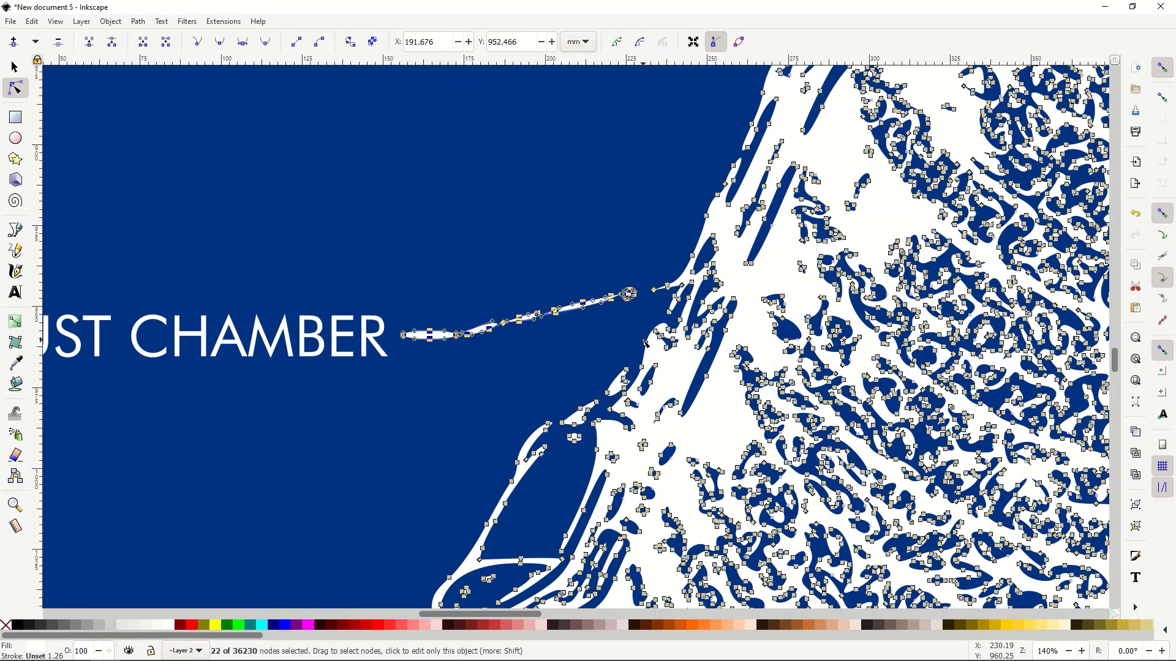
key("Delete")
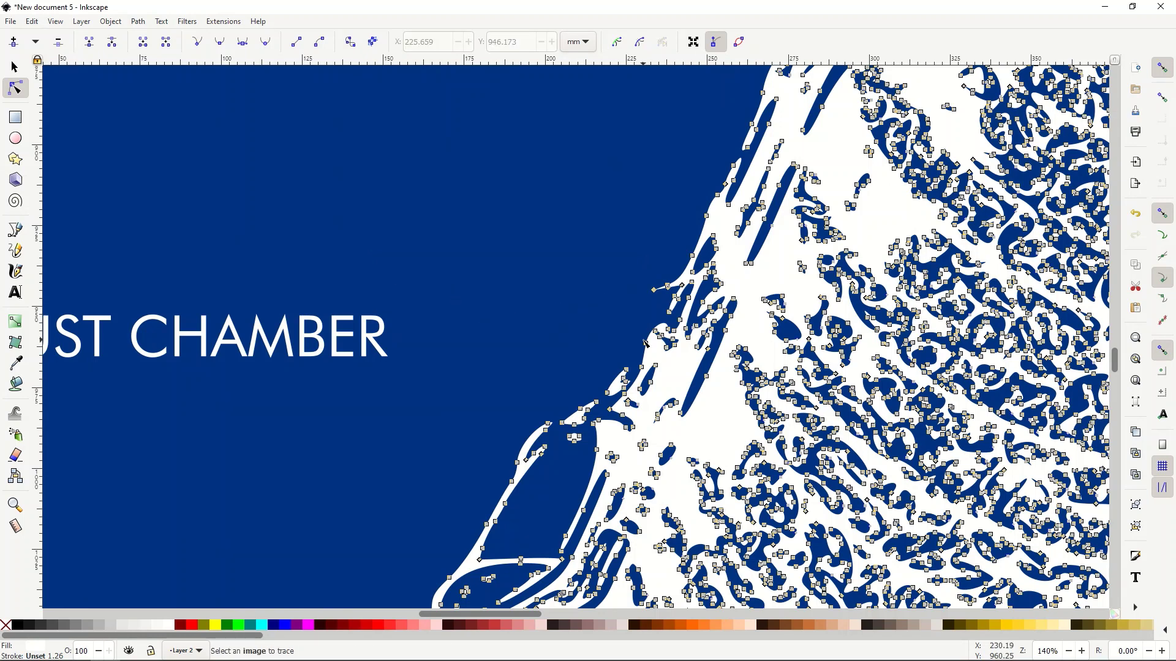
left_click(16, 231)
left_click(35, 44)
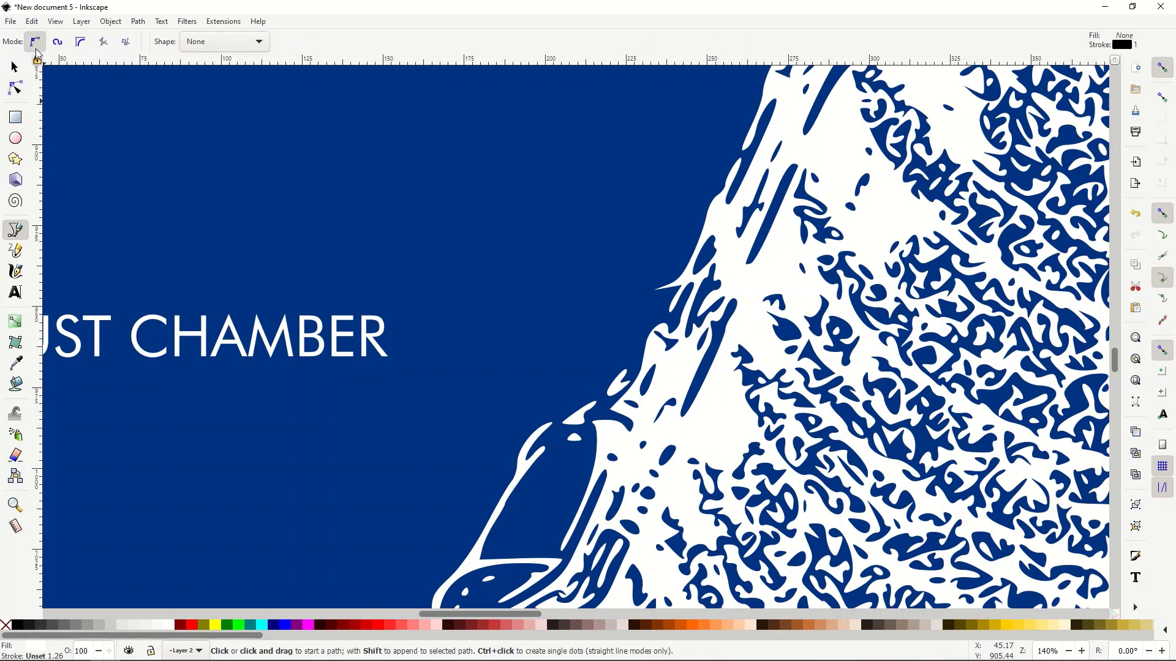
left_click_drag(222, 134, 267, 275)
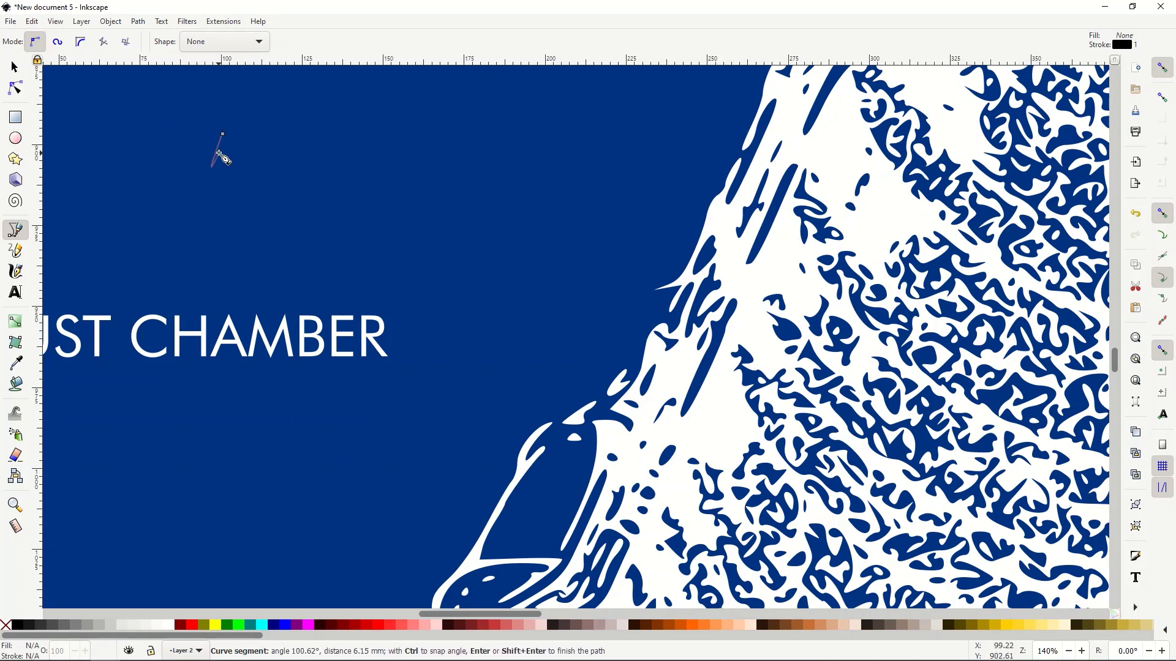
key("Return")
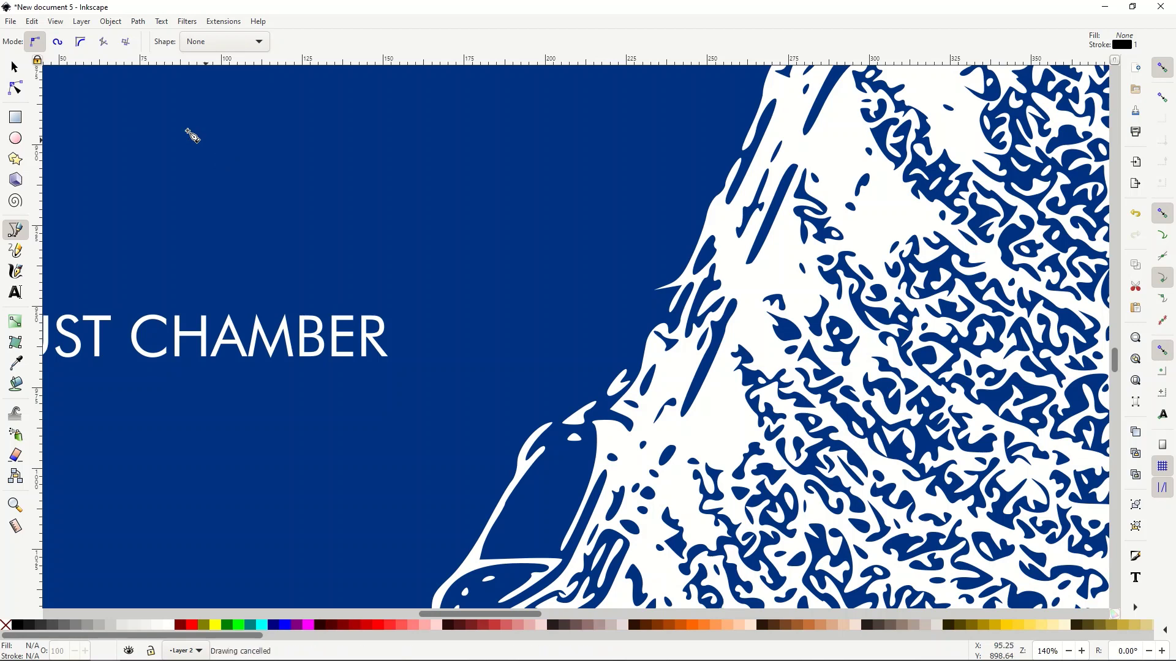
Draw a straight pen line about 66 mm long between the engine's edge and the end of the "THRUST CHAMBER" label
left_click(104, 44)
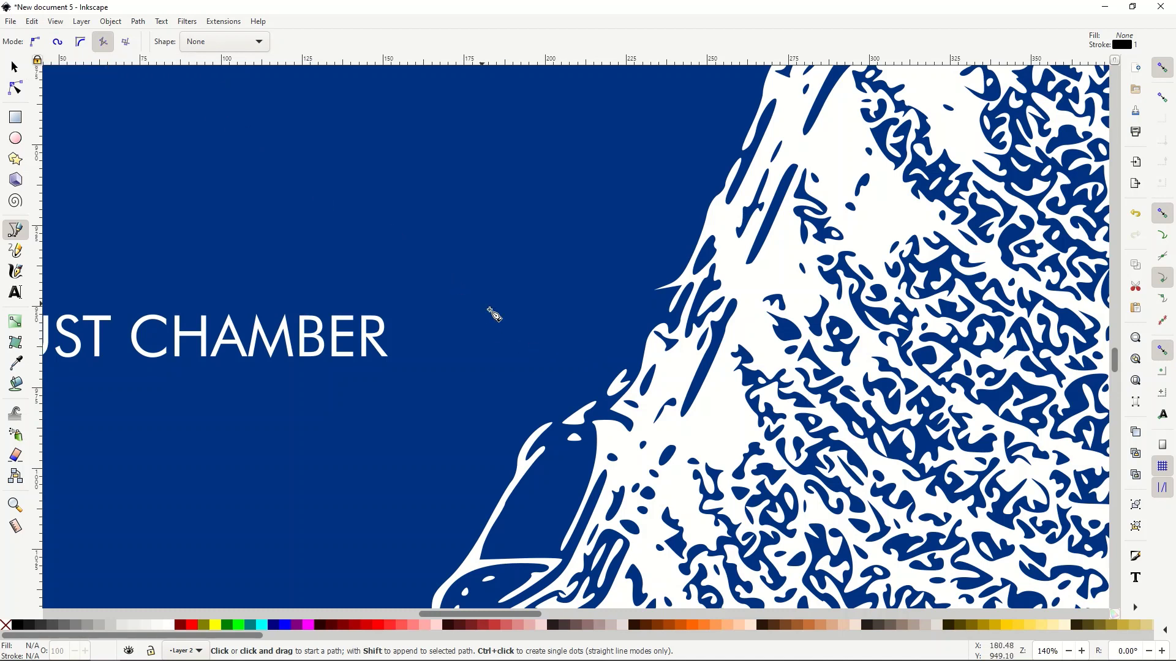
left_click(612, 340)
left_click(397, 339)
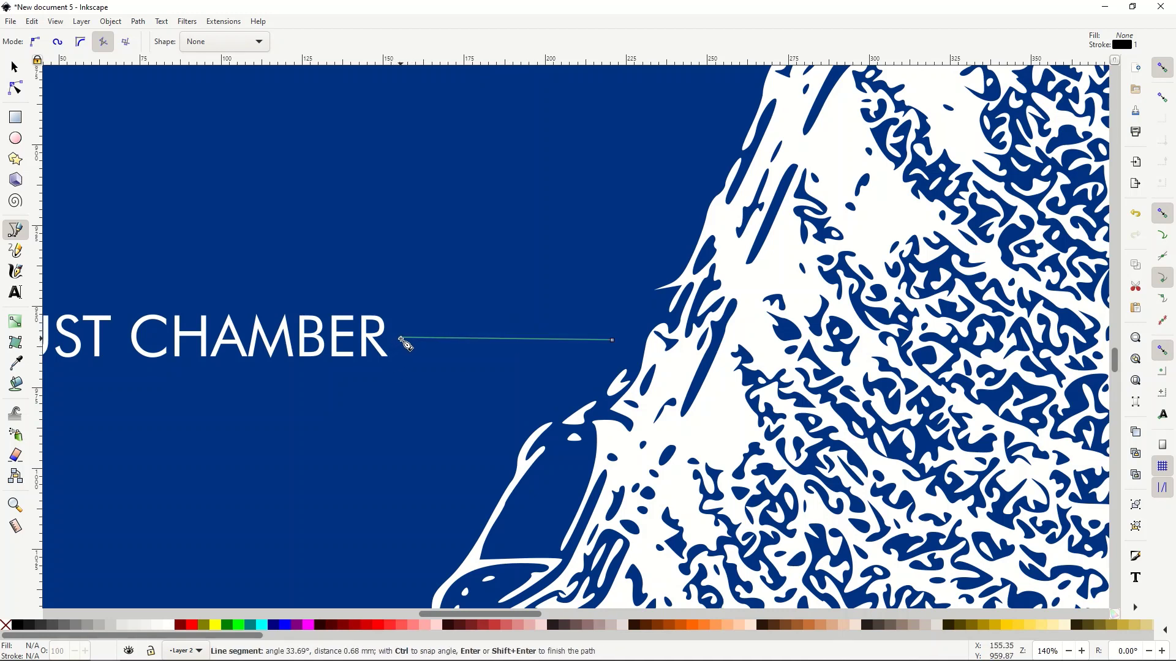
key("Return")
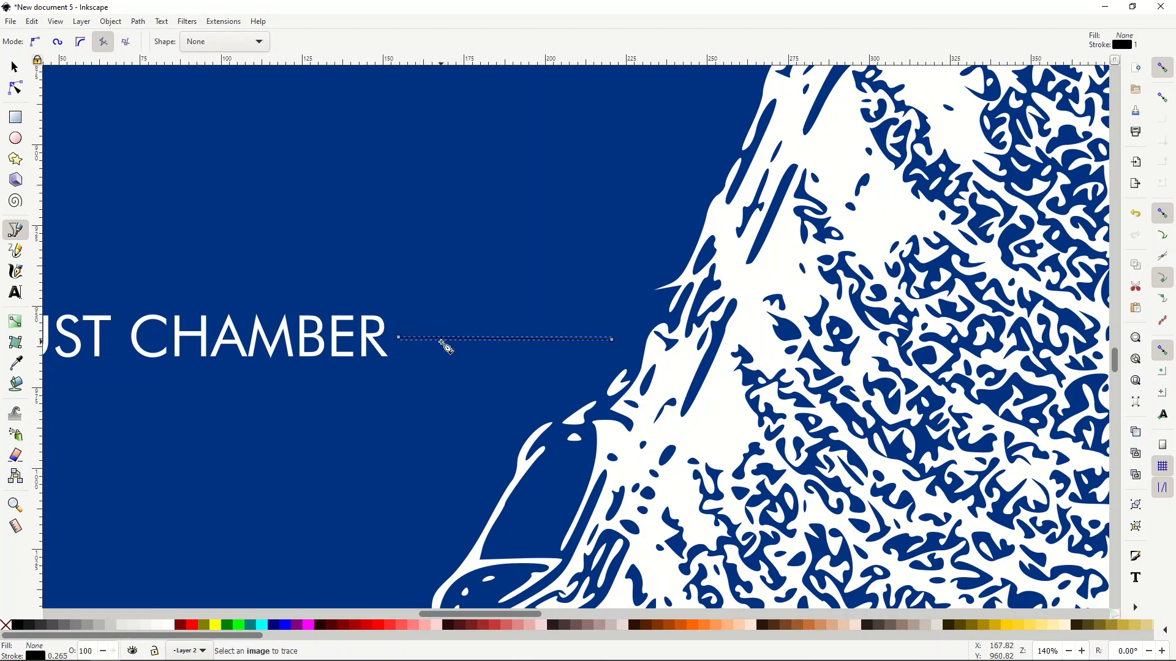
Stretch the new leader line to about 66 by 20 mm and move it to run from "THRUST CHAMBER" down to the engine
key("s")
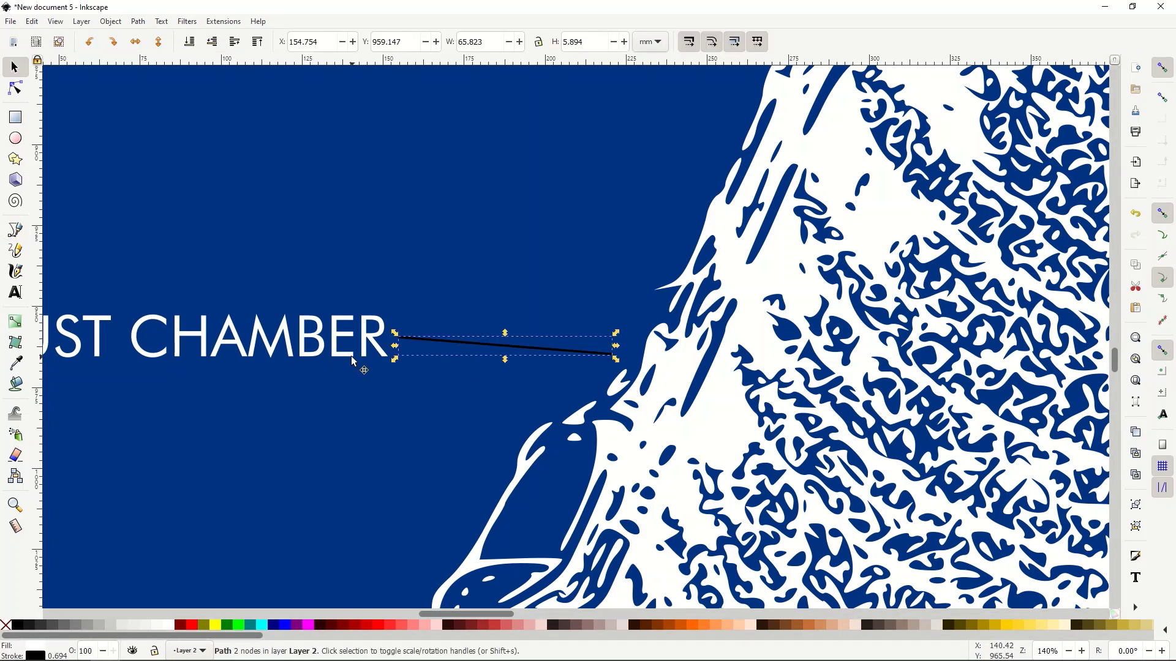
mouse_move(505, 365)
left_mouse_down()
mouse_move(501, 390)
mouse_move(498, 376)
left_mouse_up()
left_click_drag(506, 333, 509, 302)
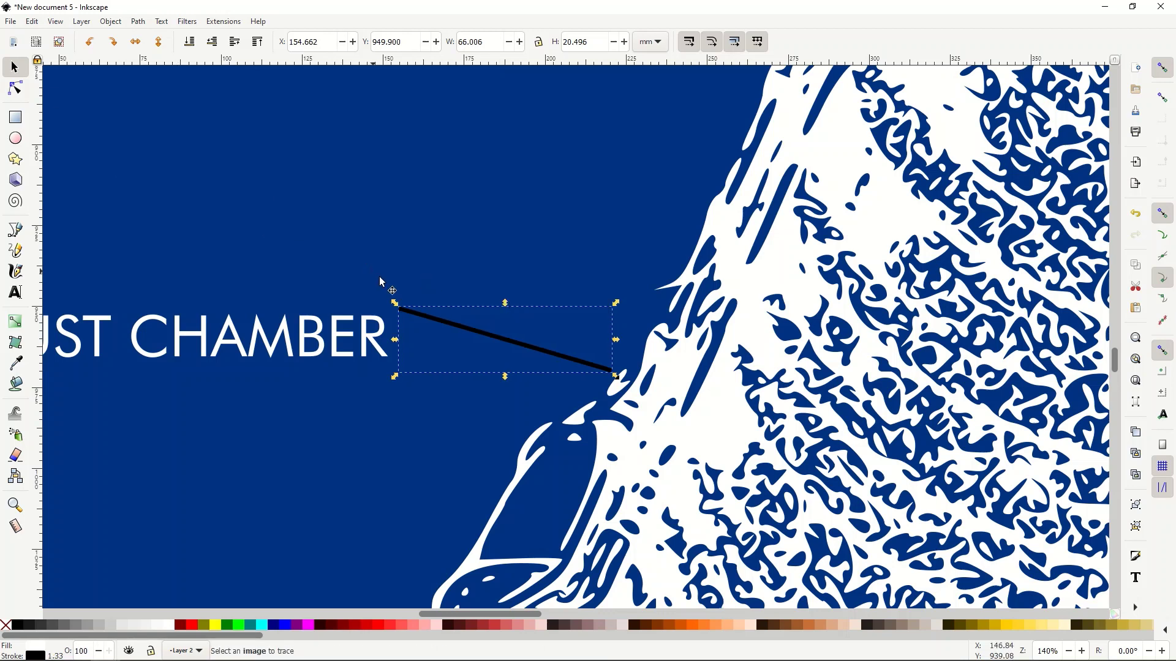
left_click_drag(434, 322, 488, 372)
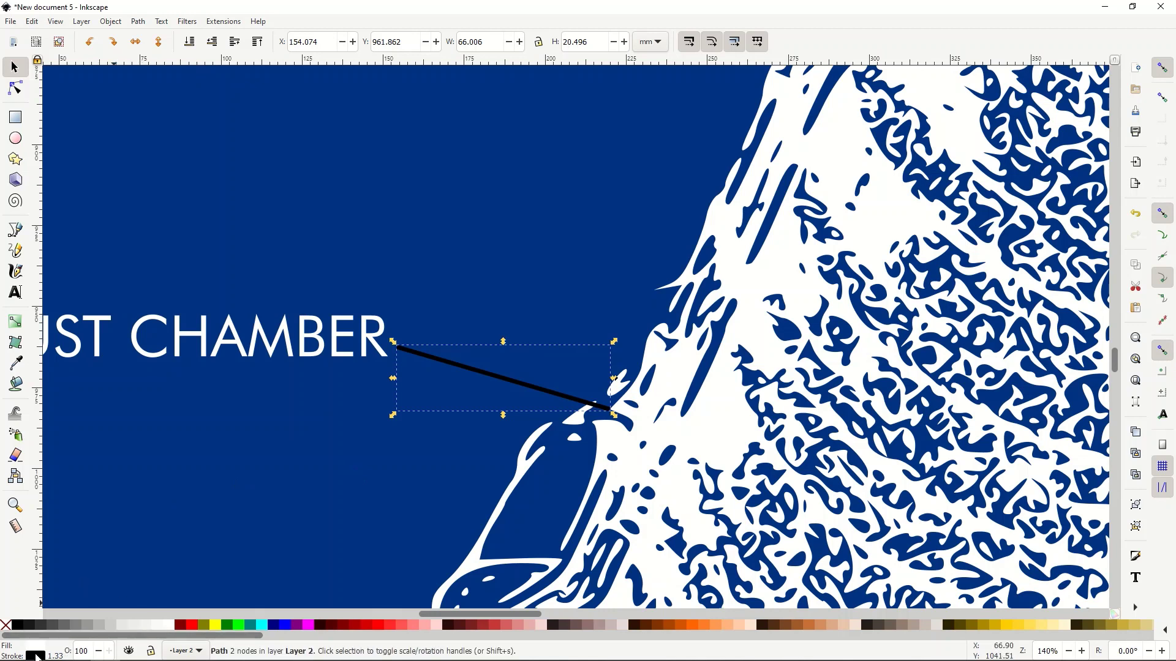
Change the stroke colour of the "THRUST CHAMBER" leader line to white (ffffffff) and deselect it
left_click(35, 656)
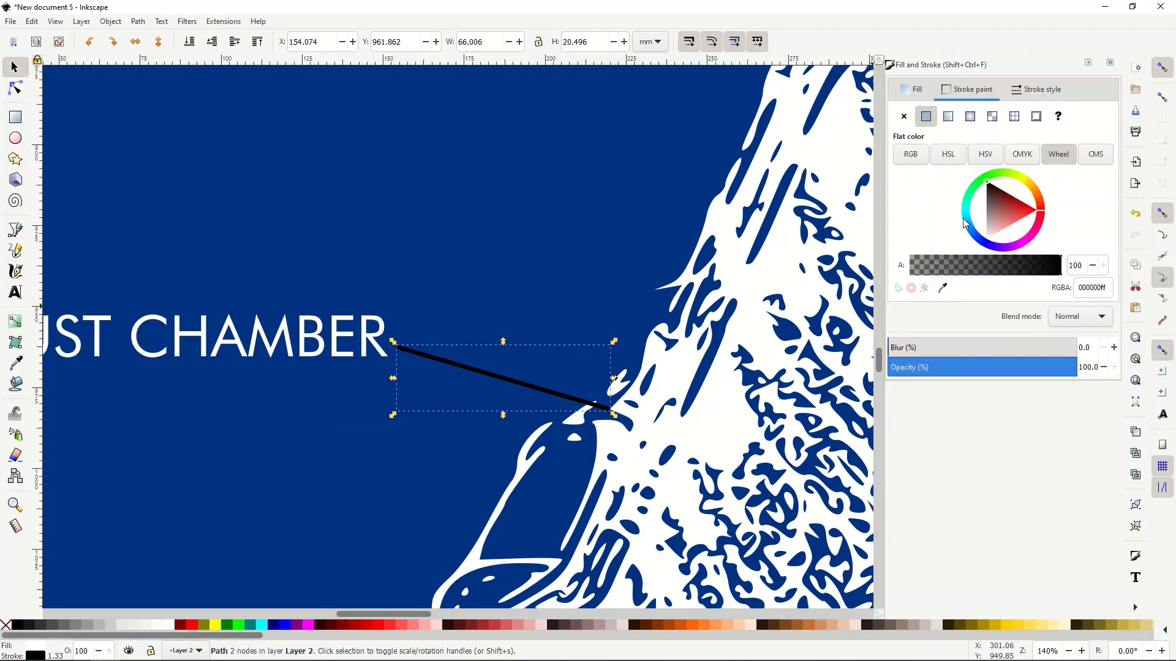
mouse_move(994, 200)
left_mouse_down()
mouse_move(997, 215)
mouse_move(1022, 209)
mouse_move(1006, 194)
mouse_move(1025, 208)
mouse_move(991, 225)
mouse_move(996, 197)
mouse_move(1018, 211)
mouse_move(977, 218)
mouse_move(1004, 196)
mouse_move(982, 257)
left_mouse_up()
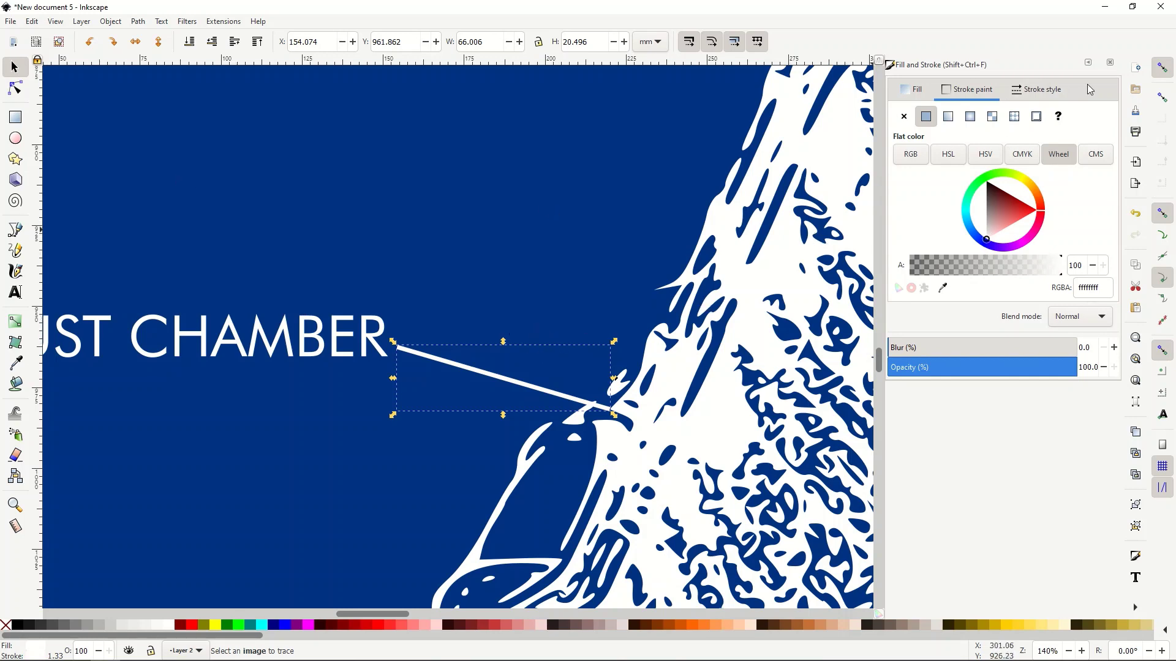
left_click(1111, 65)
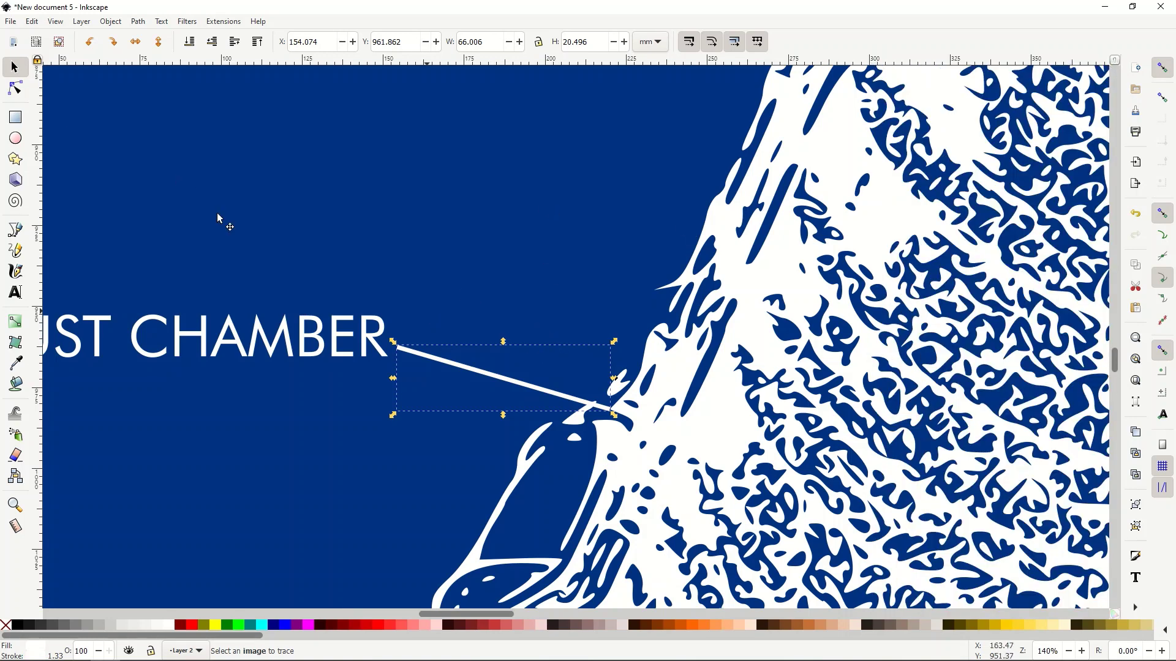
left_click(266, 310)
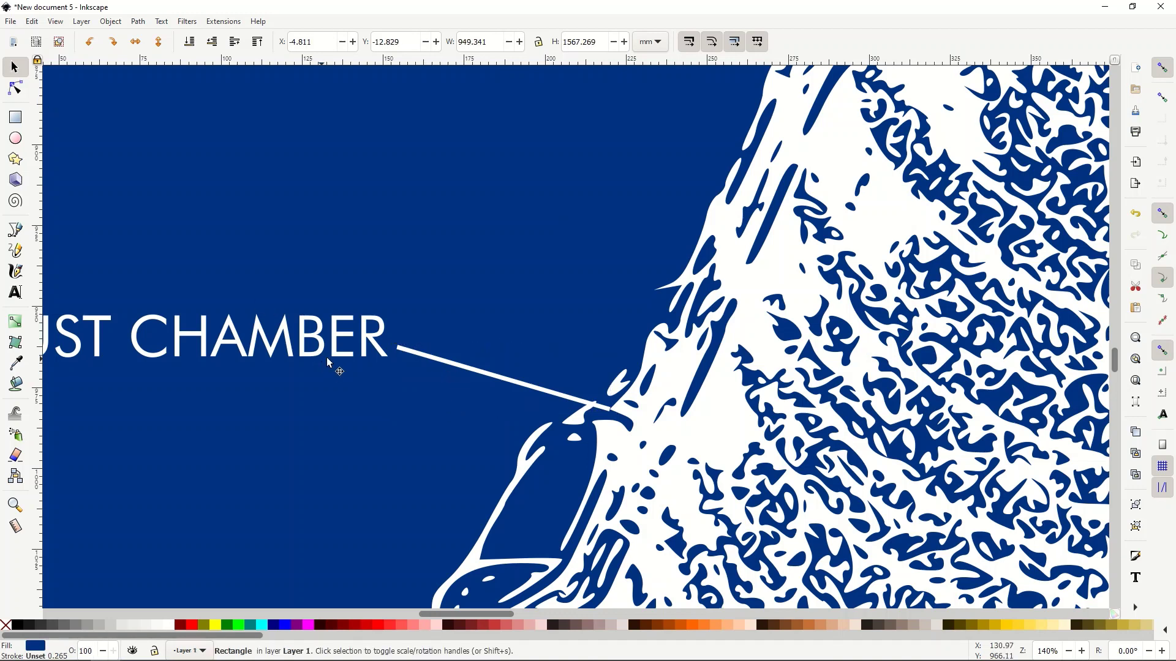
Move the white leader line about 4 mm closer to the "THRUST CHAMBER" label and about 2 mm up
left_click(408, 352)
mouse_move(437, 355)
left_mouse_down()
mouse_move(459, 314)
mouse_move(298, 218)
mouse_move(472, 368)
mouse_move(462, 375)
mouse_move(425, 354)
left_mouse_up()
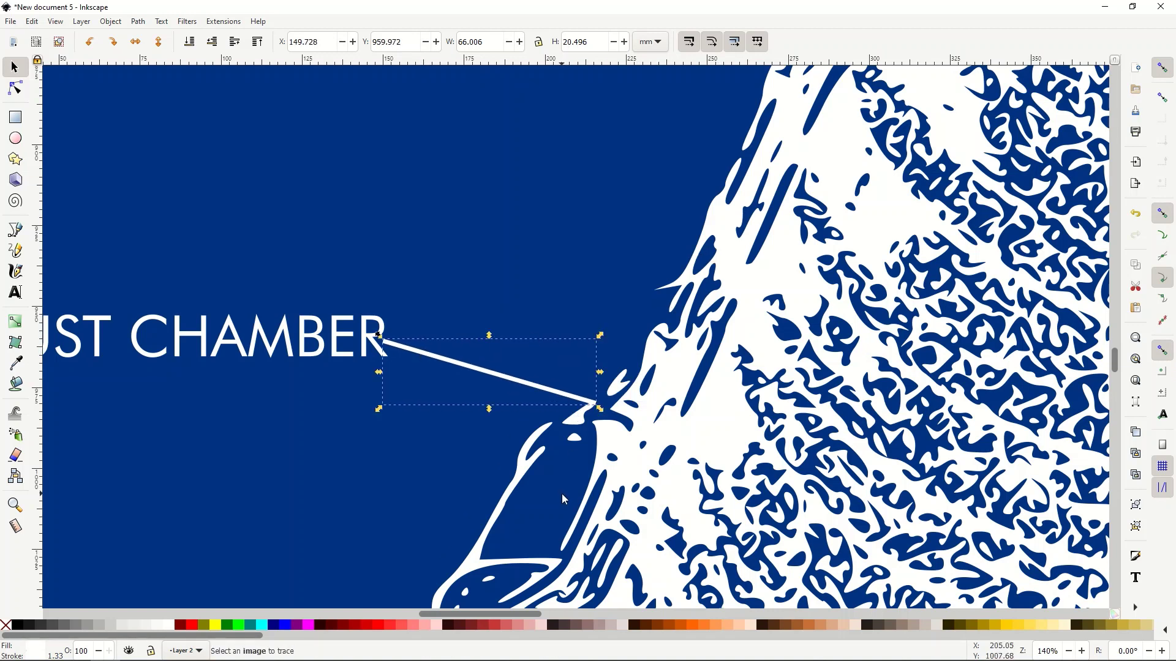
scroll(561, 493, "down", 7, "ctrl")
left_click(719, 181)
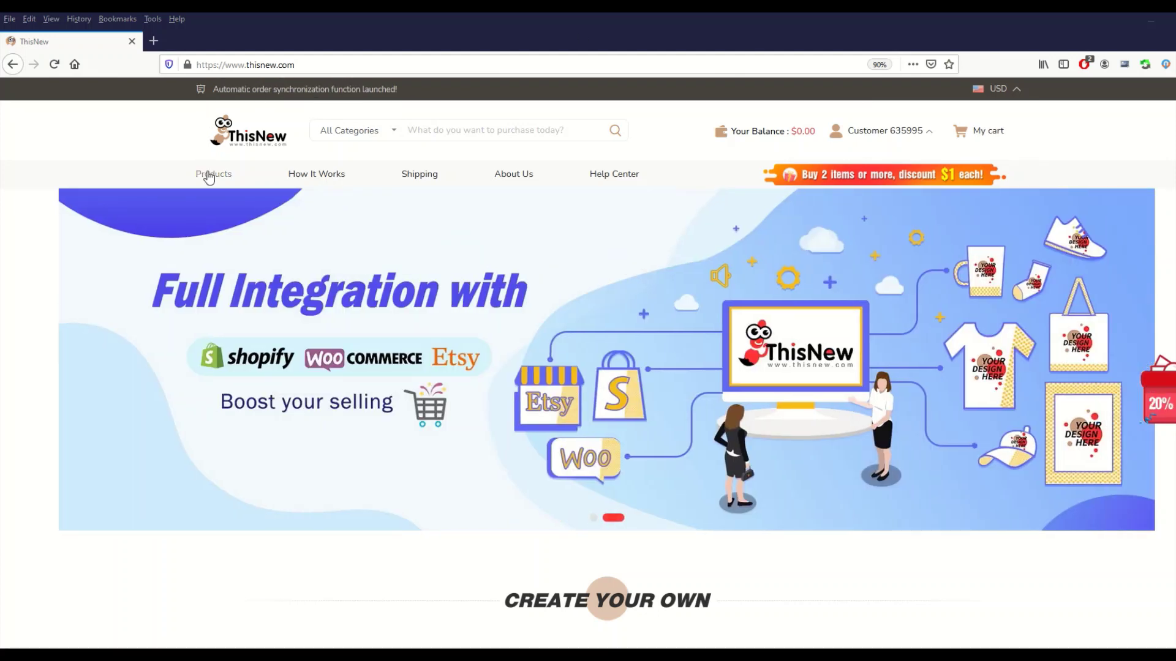
Switch to the ThisNew website in Firefox and open the Wall Art products within Home & Living
mouse_move(210, 179)
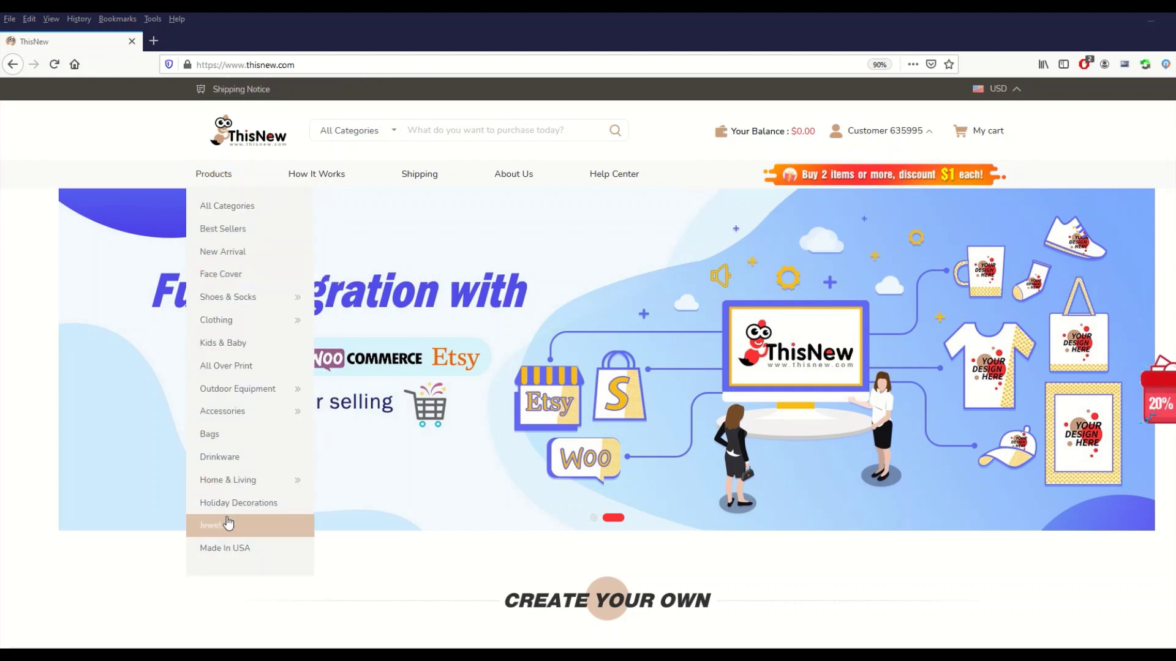
mouse_move(226, 482)
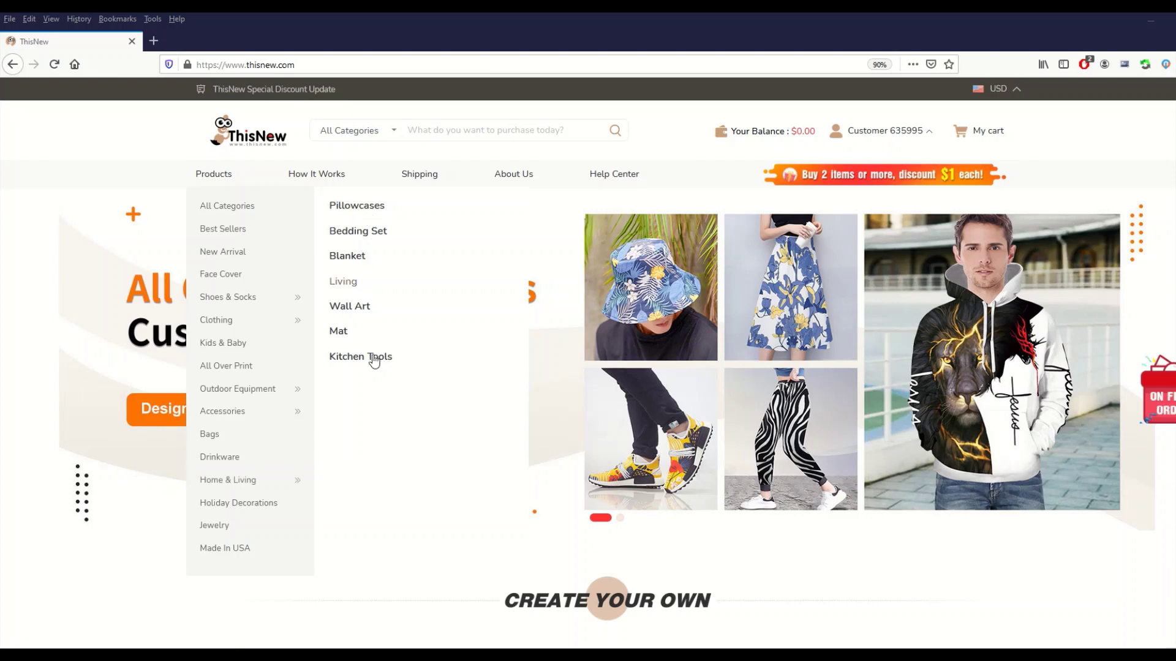
left_click(357, 310)
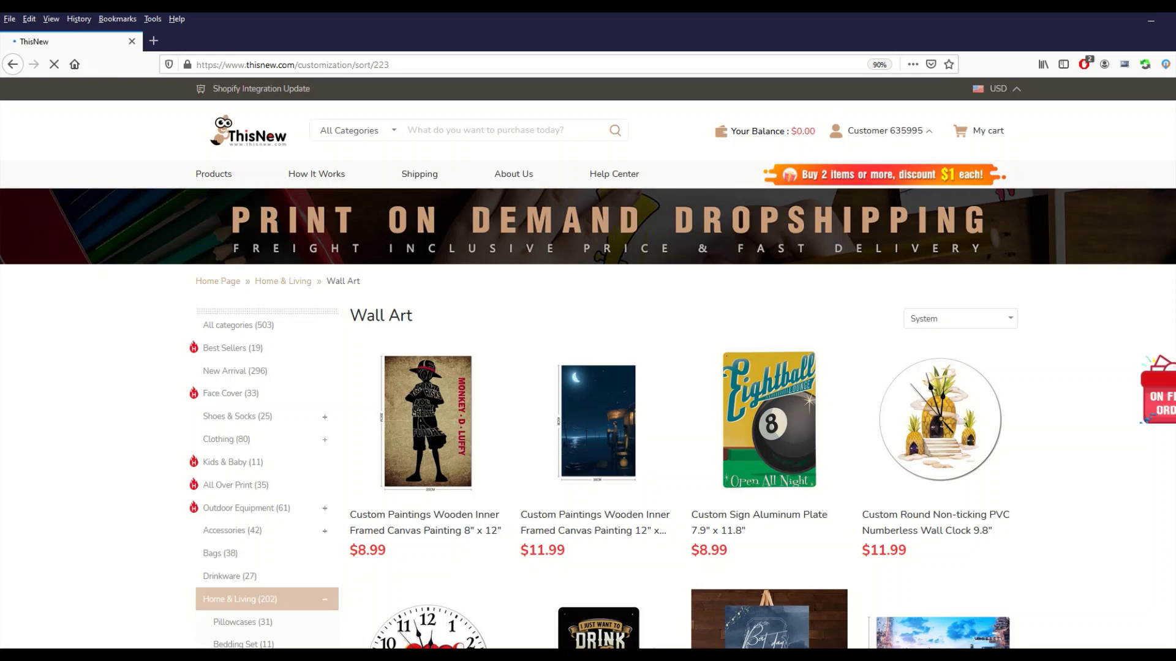
Browse the wall art products and open the Custom Poster Self Adhesive PP Poster 136" x 91"
scroll(588, 364, "down", 3)
scroll(457, 242, "down", 1)
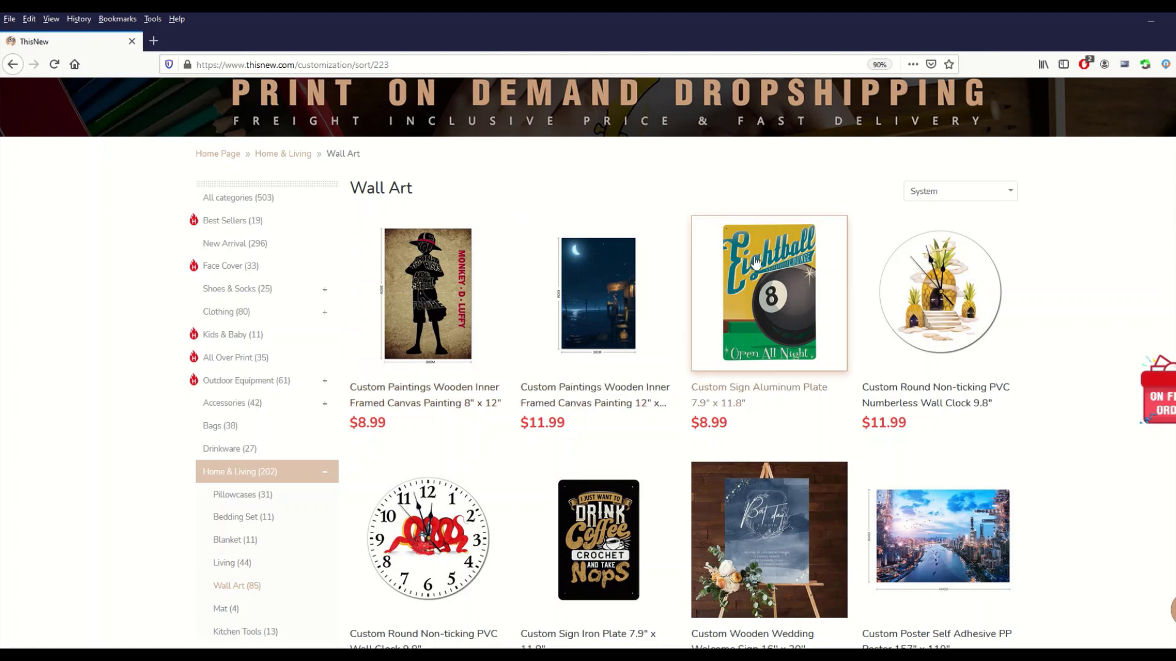
scroll(754, 291, "down", 1)
scroll(755, 291, "down", 4)
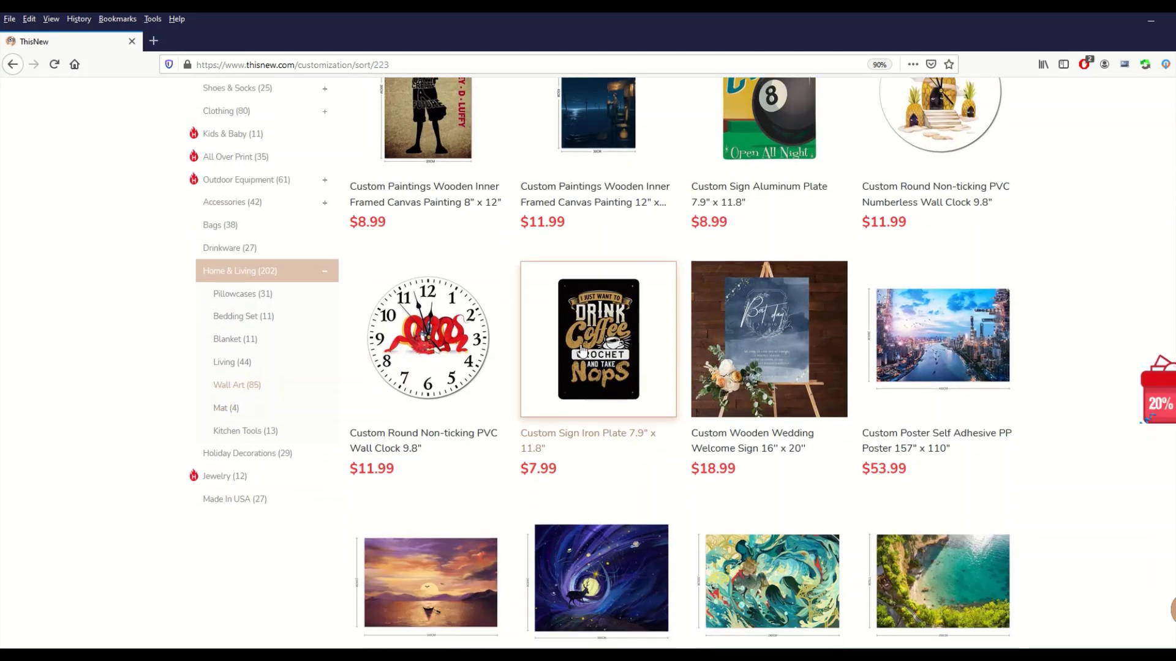
scroll(670, 277, "down", 1)
scroll(765, 288, "down", 5)
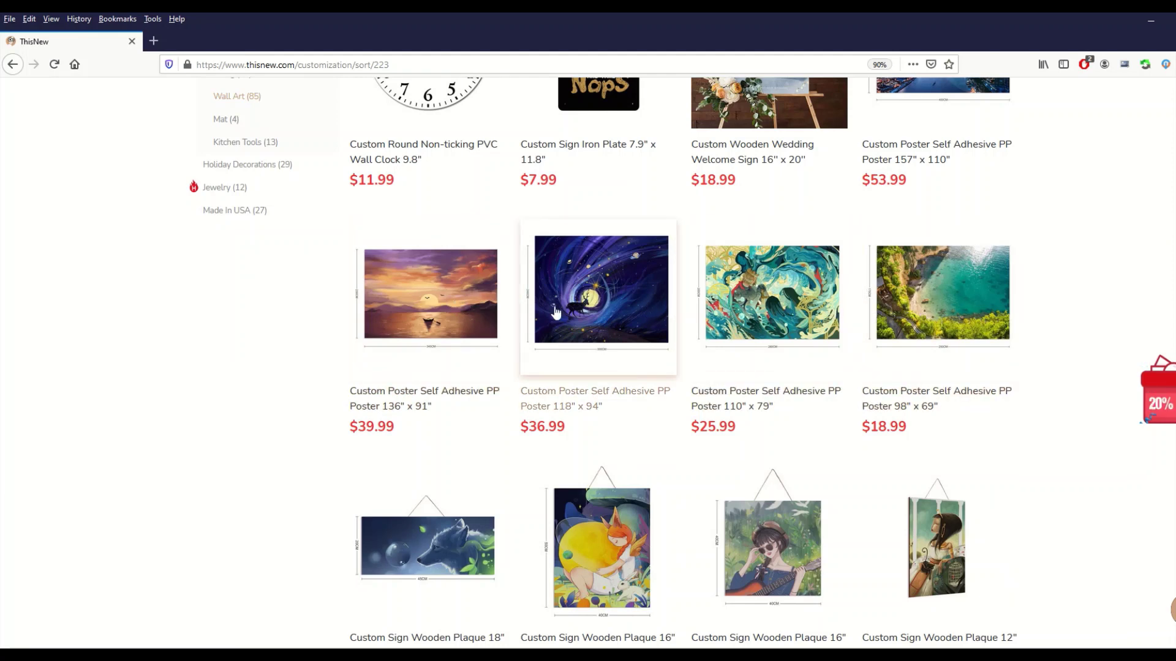
left_click(387, 301)
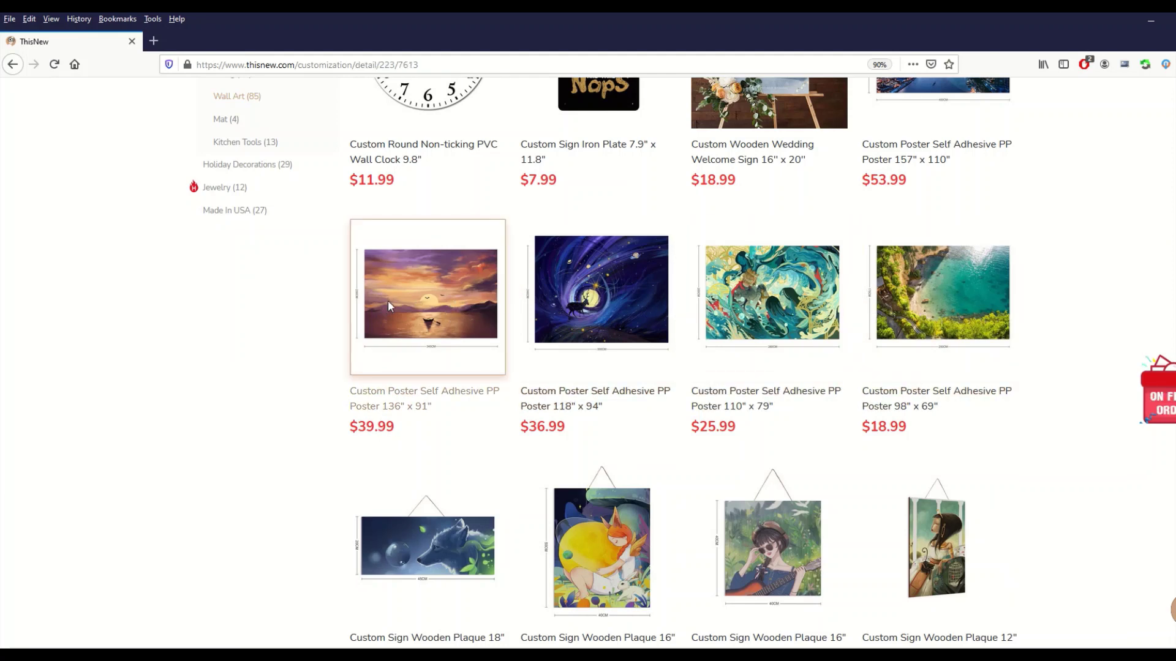